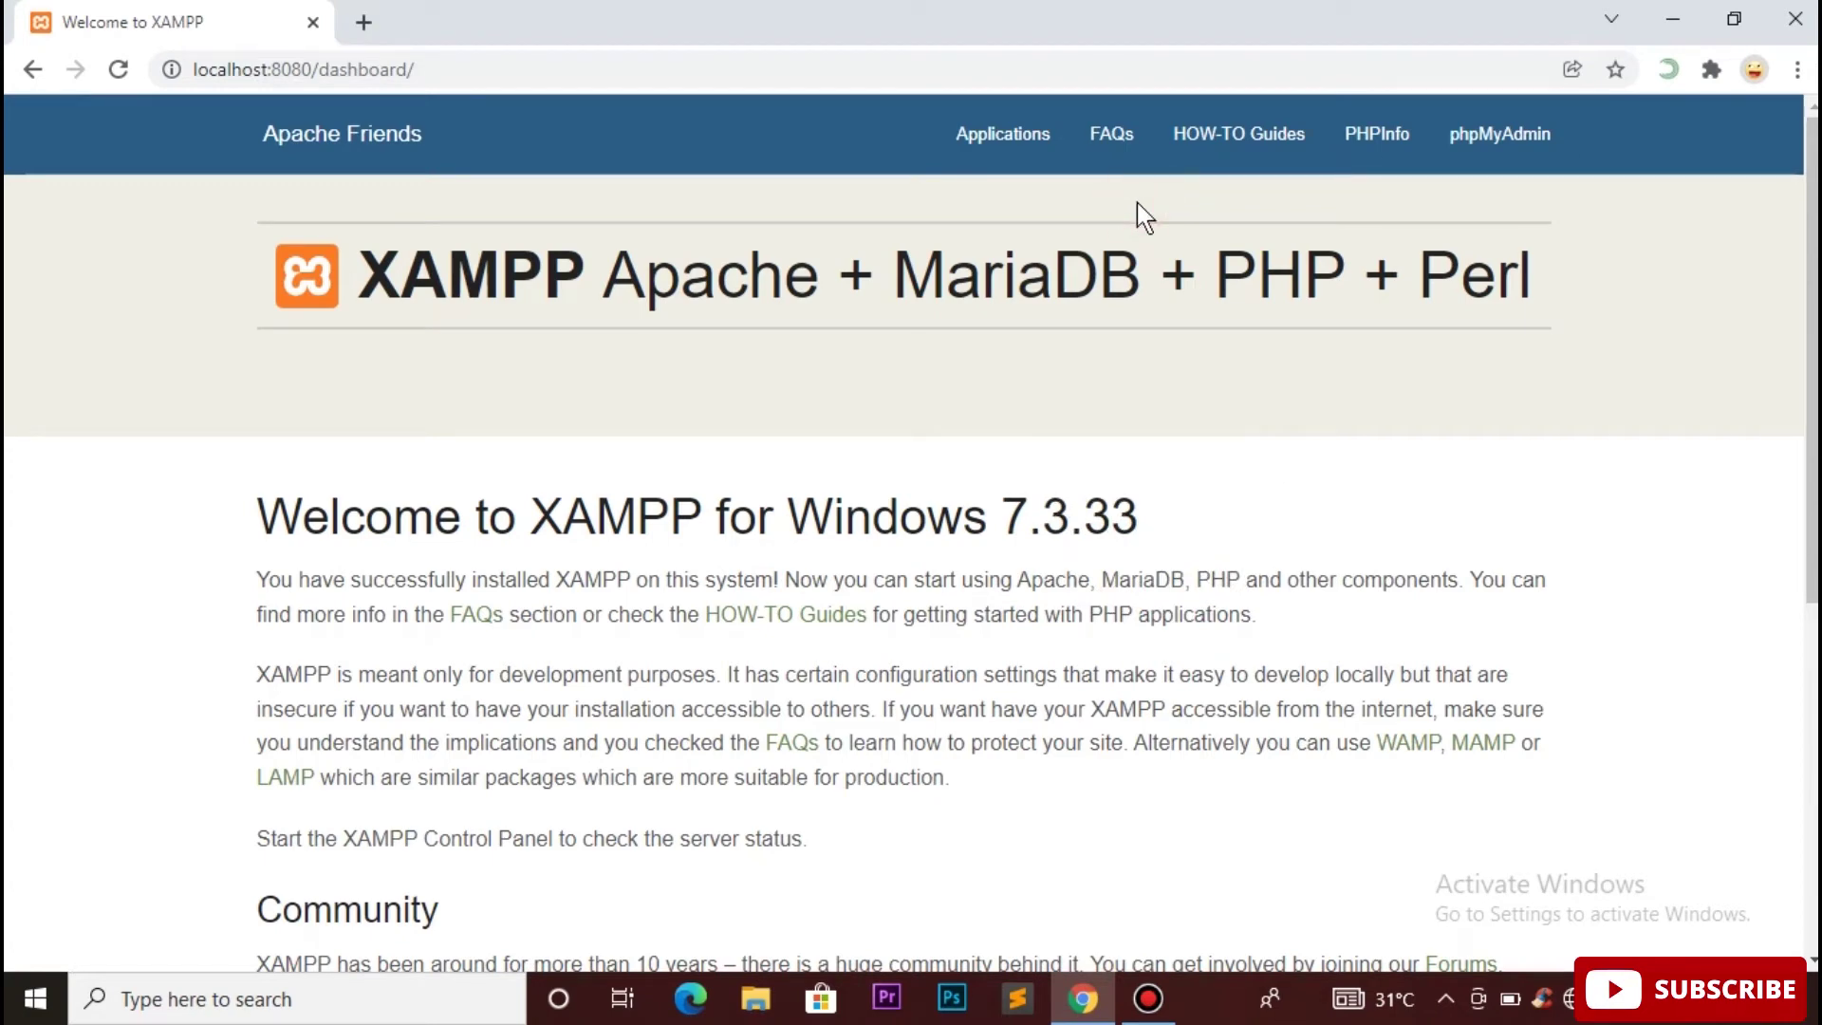
Open phpMyAdmin from the XAMPP dashboard and create a new database named "student detail"
click(1499, 134)
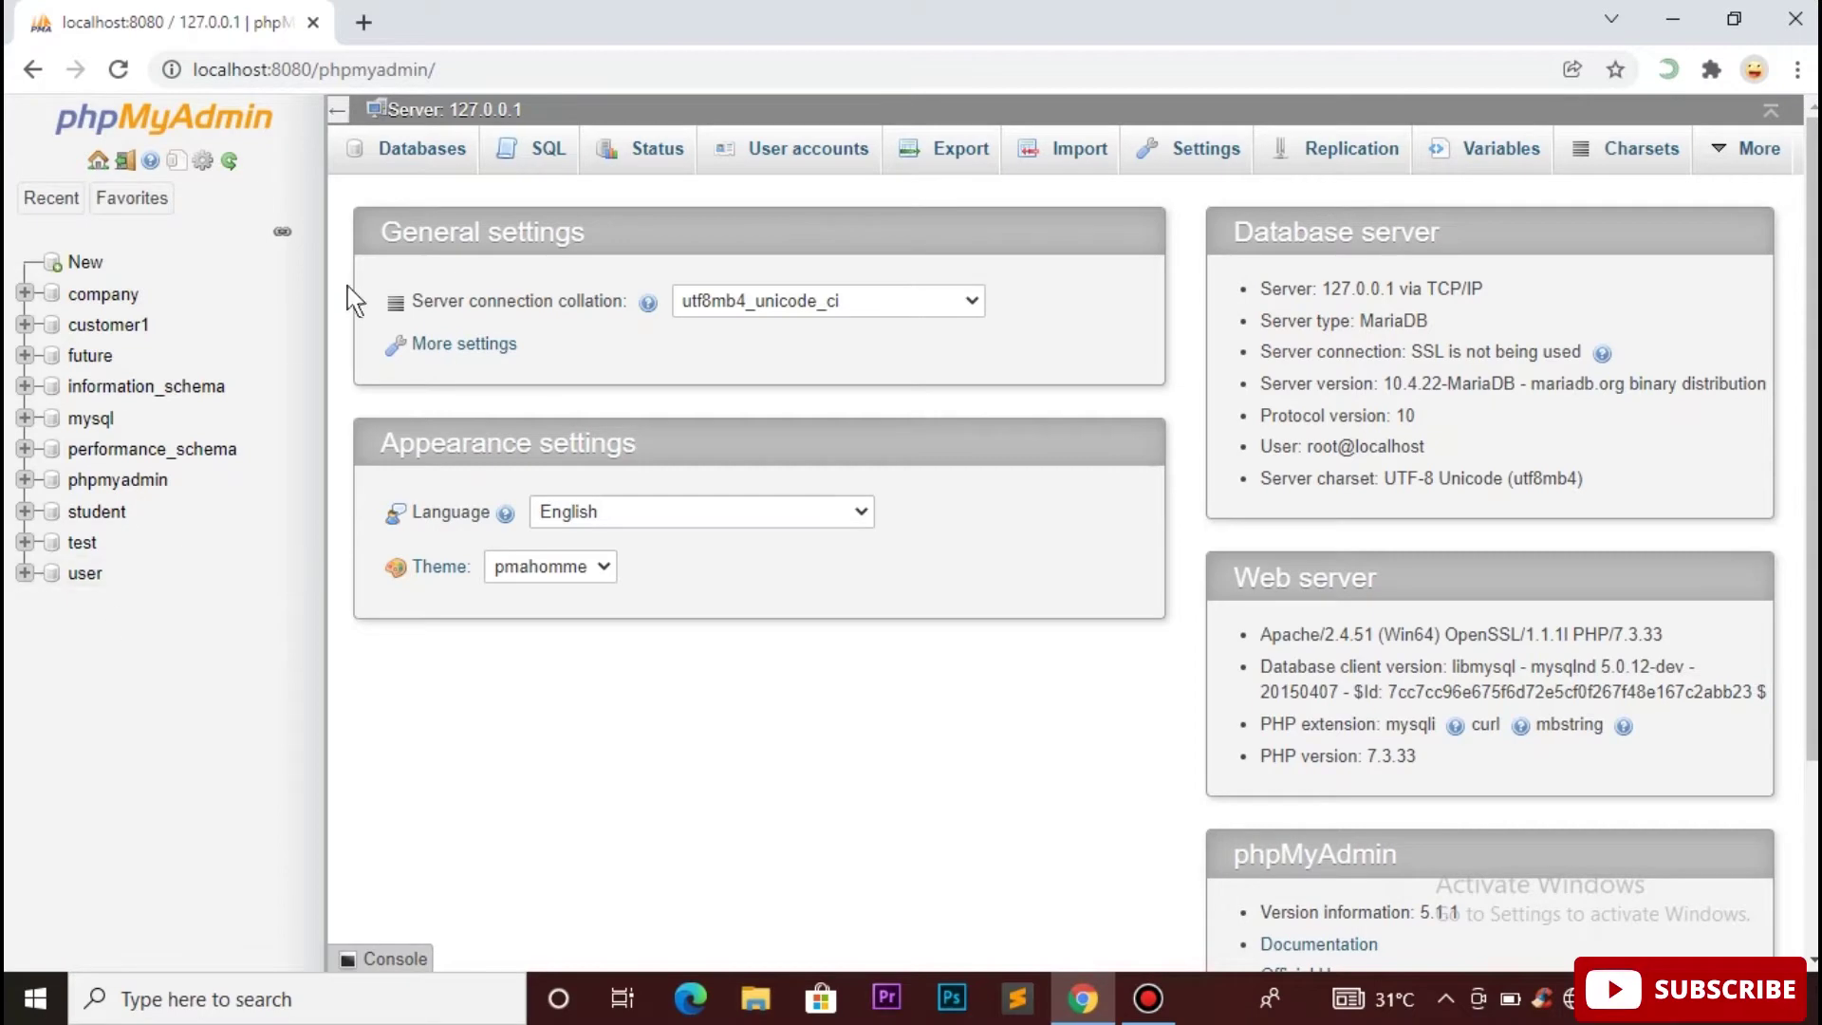
click(441, 173)
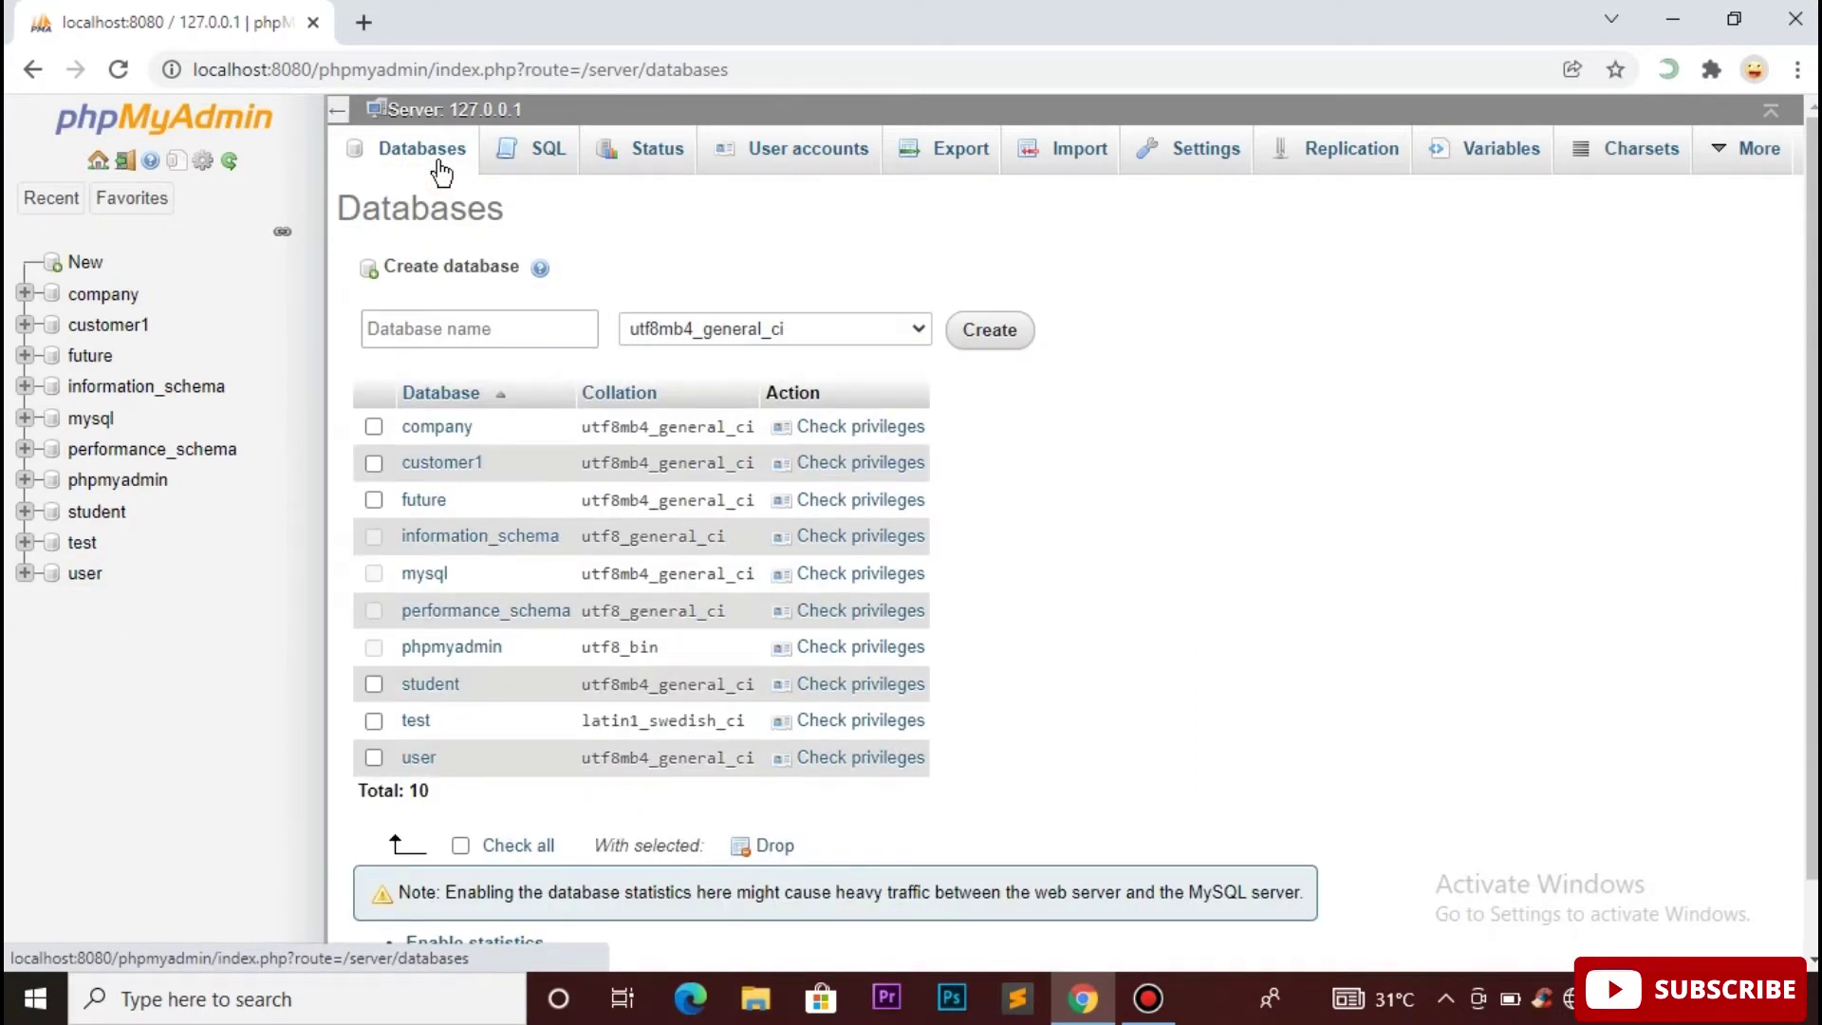
click(453, 338)
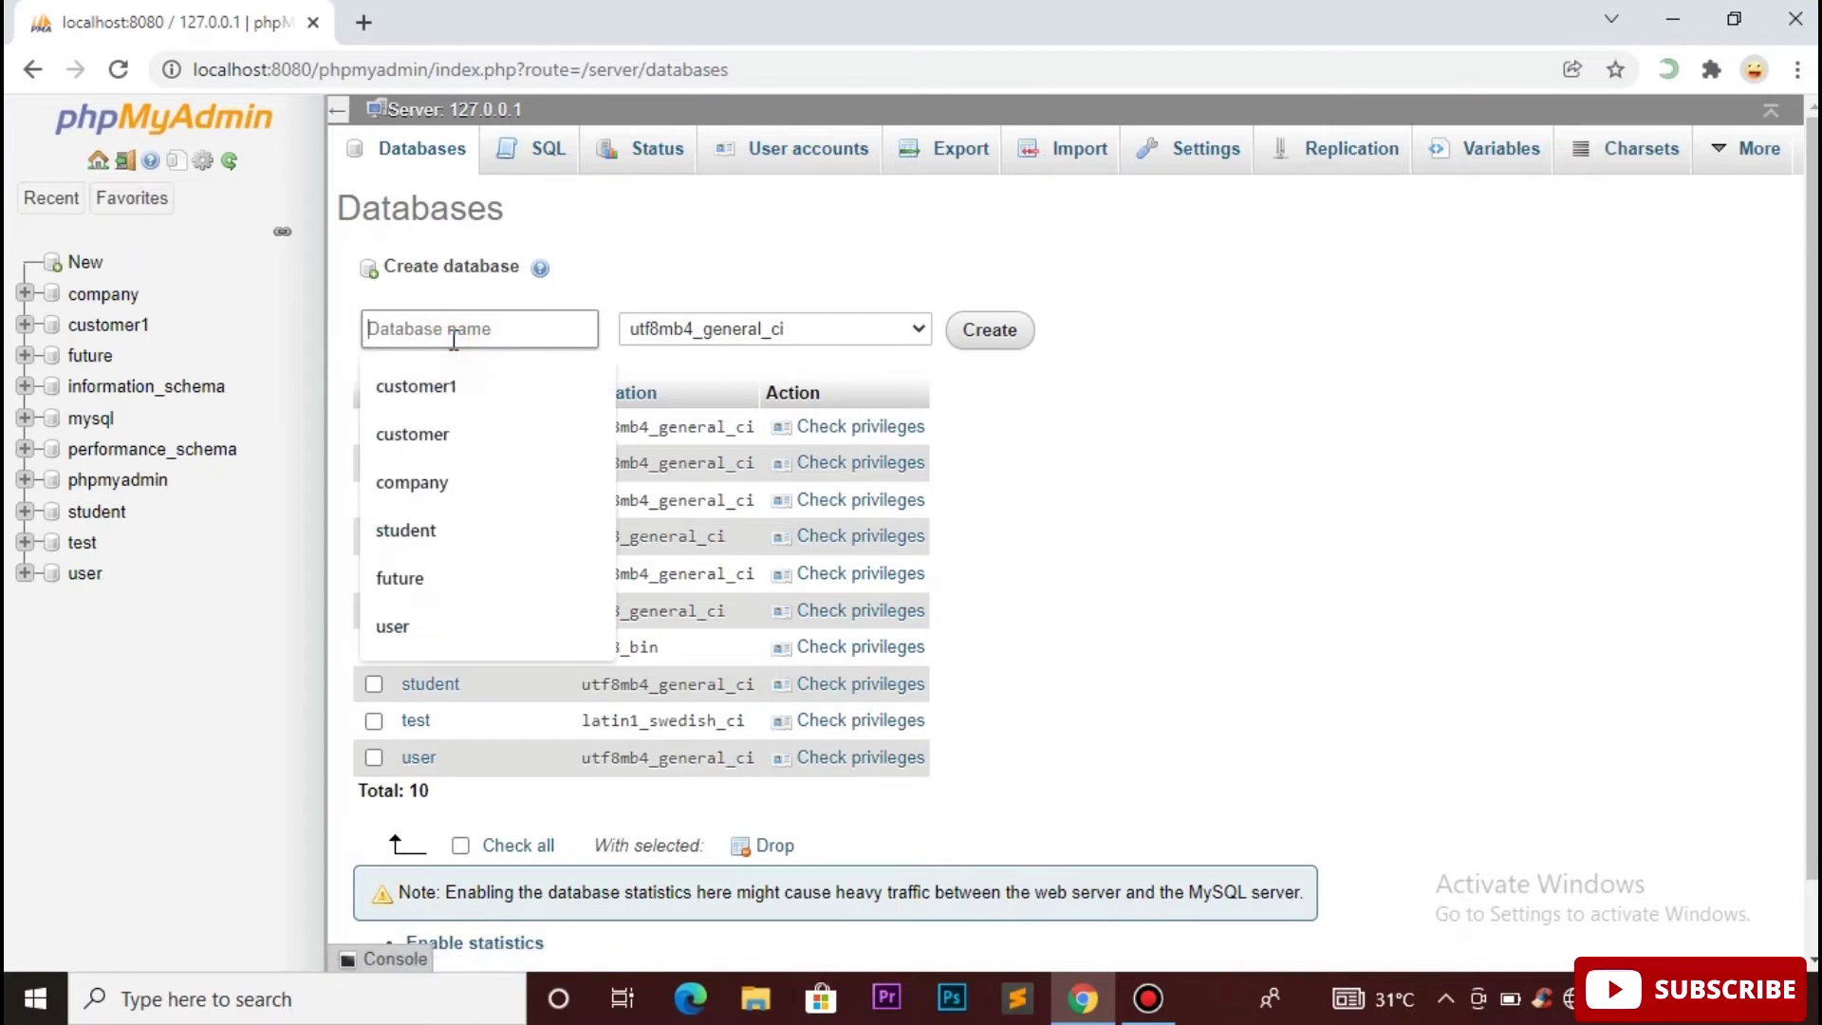
text(s)
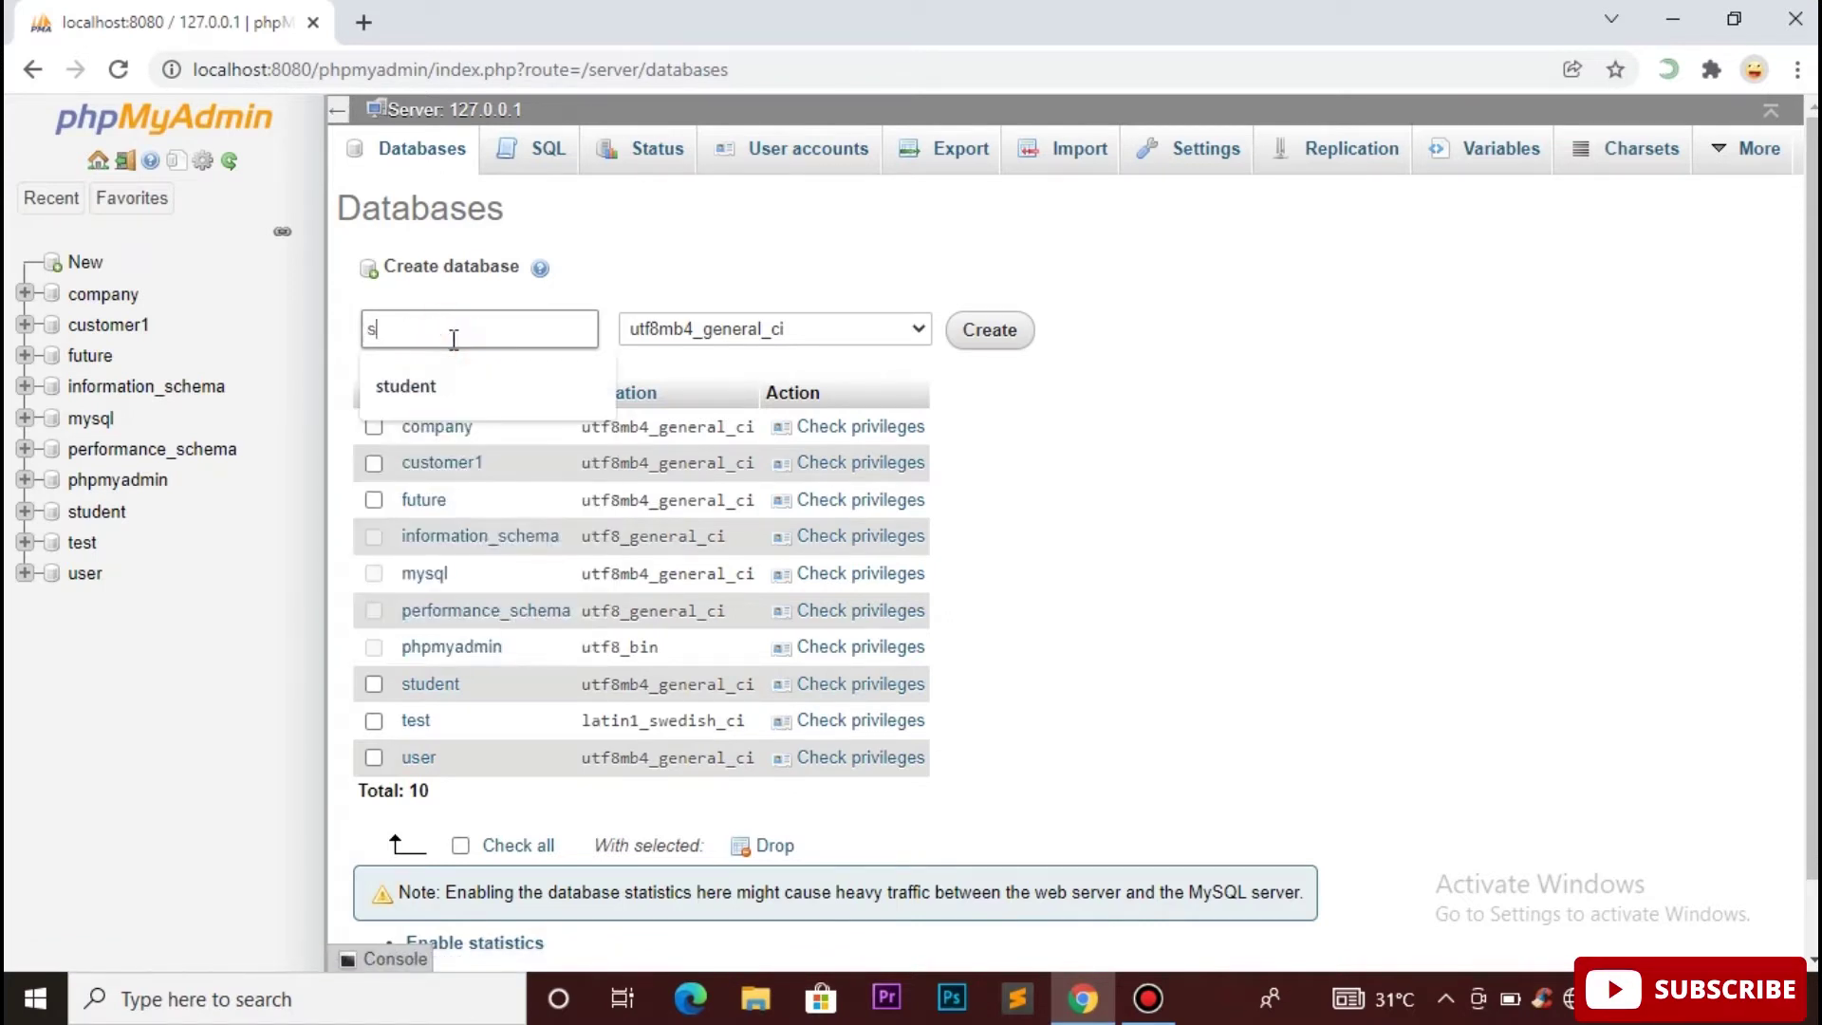
text(tudent detail)
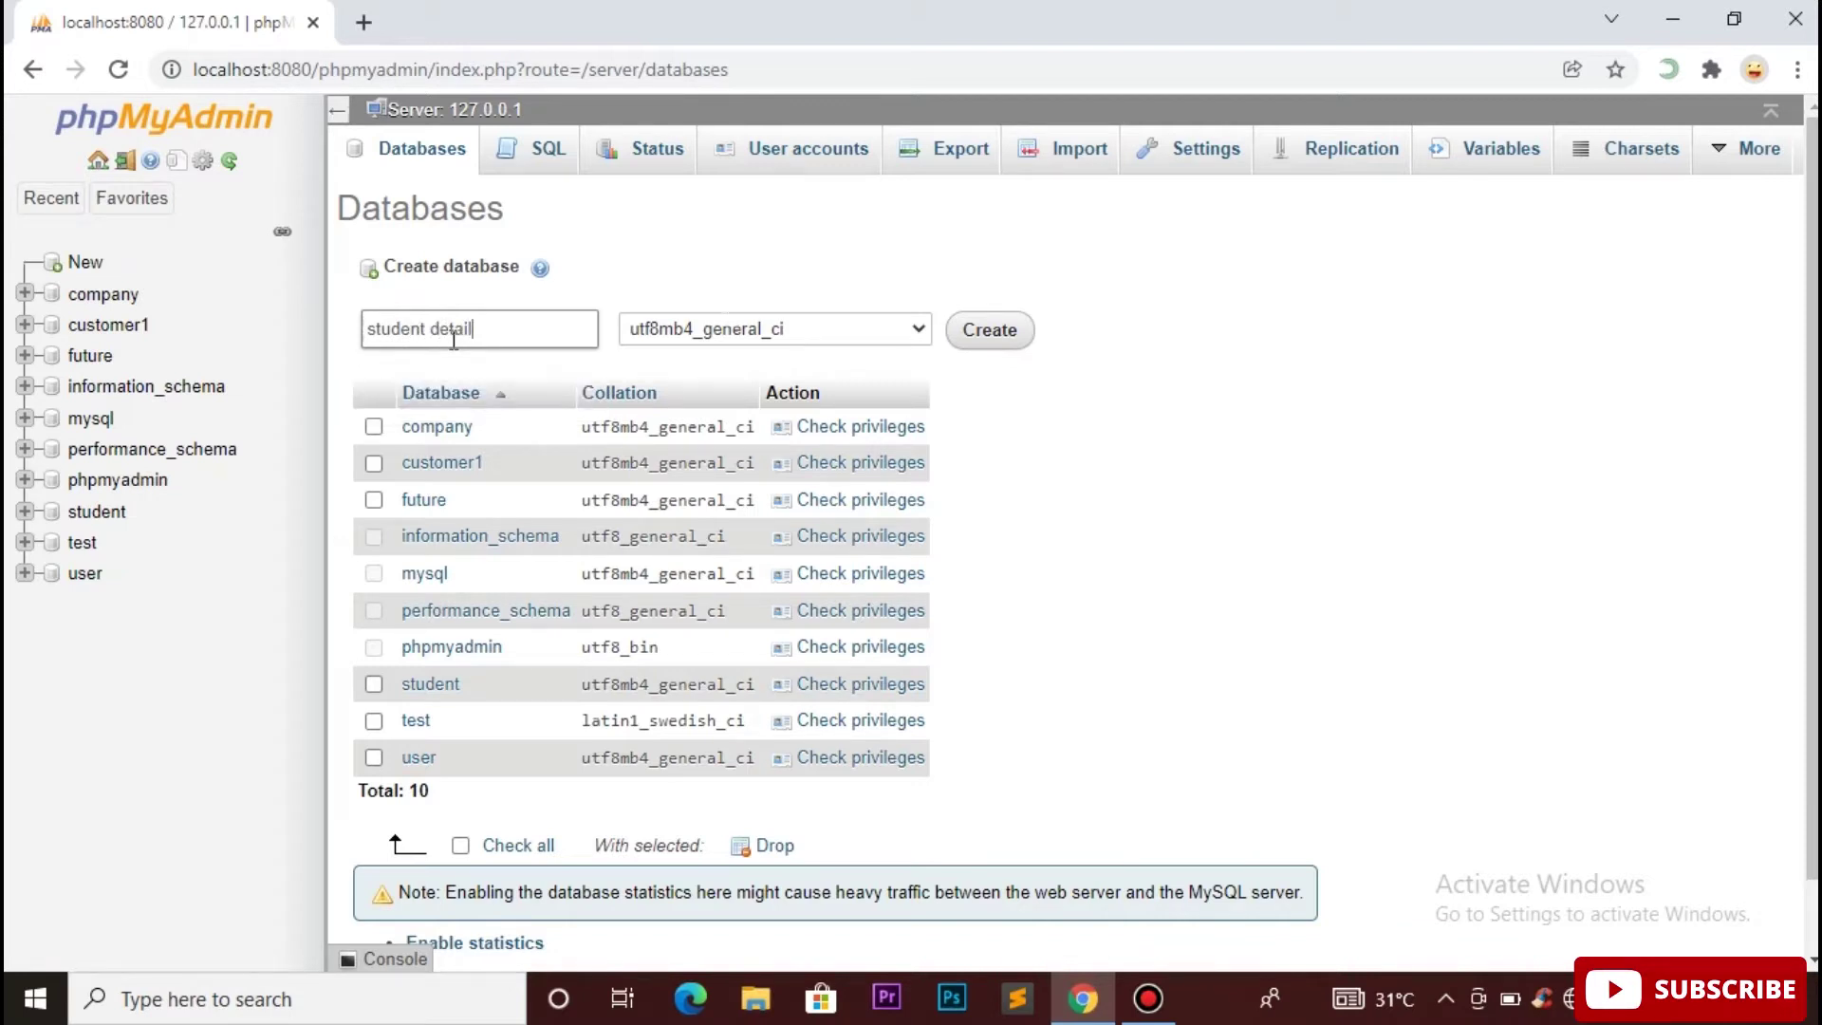
click(1003, 330)
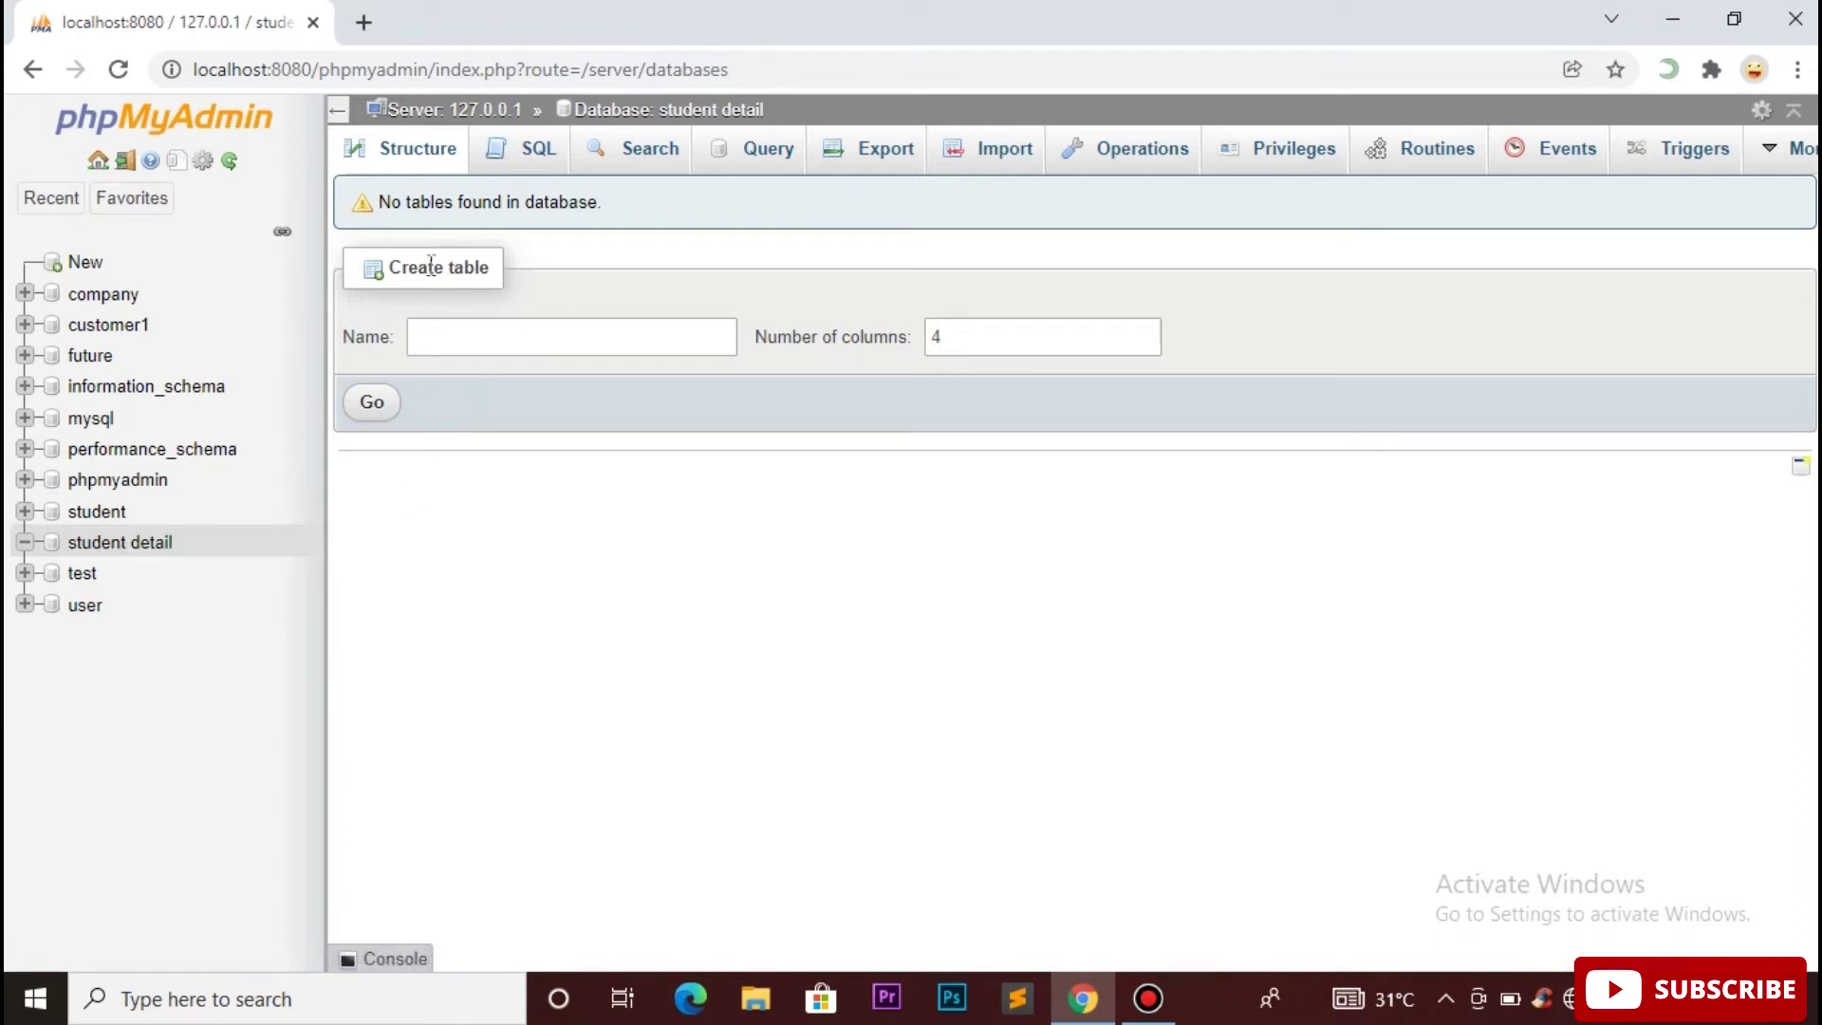
Start a new table named "details" with 3 columns in the student detail database
click(533, 332)
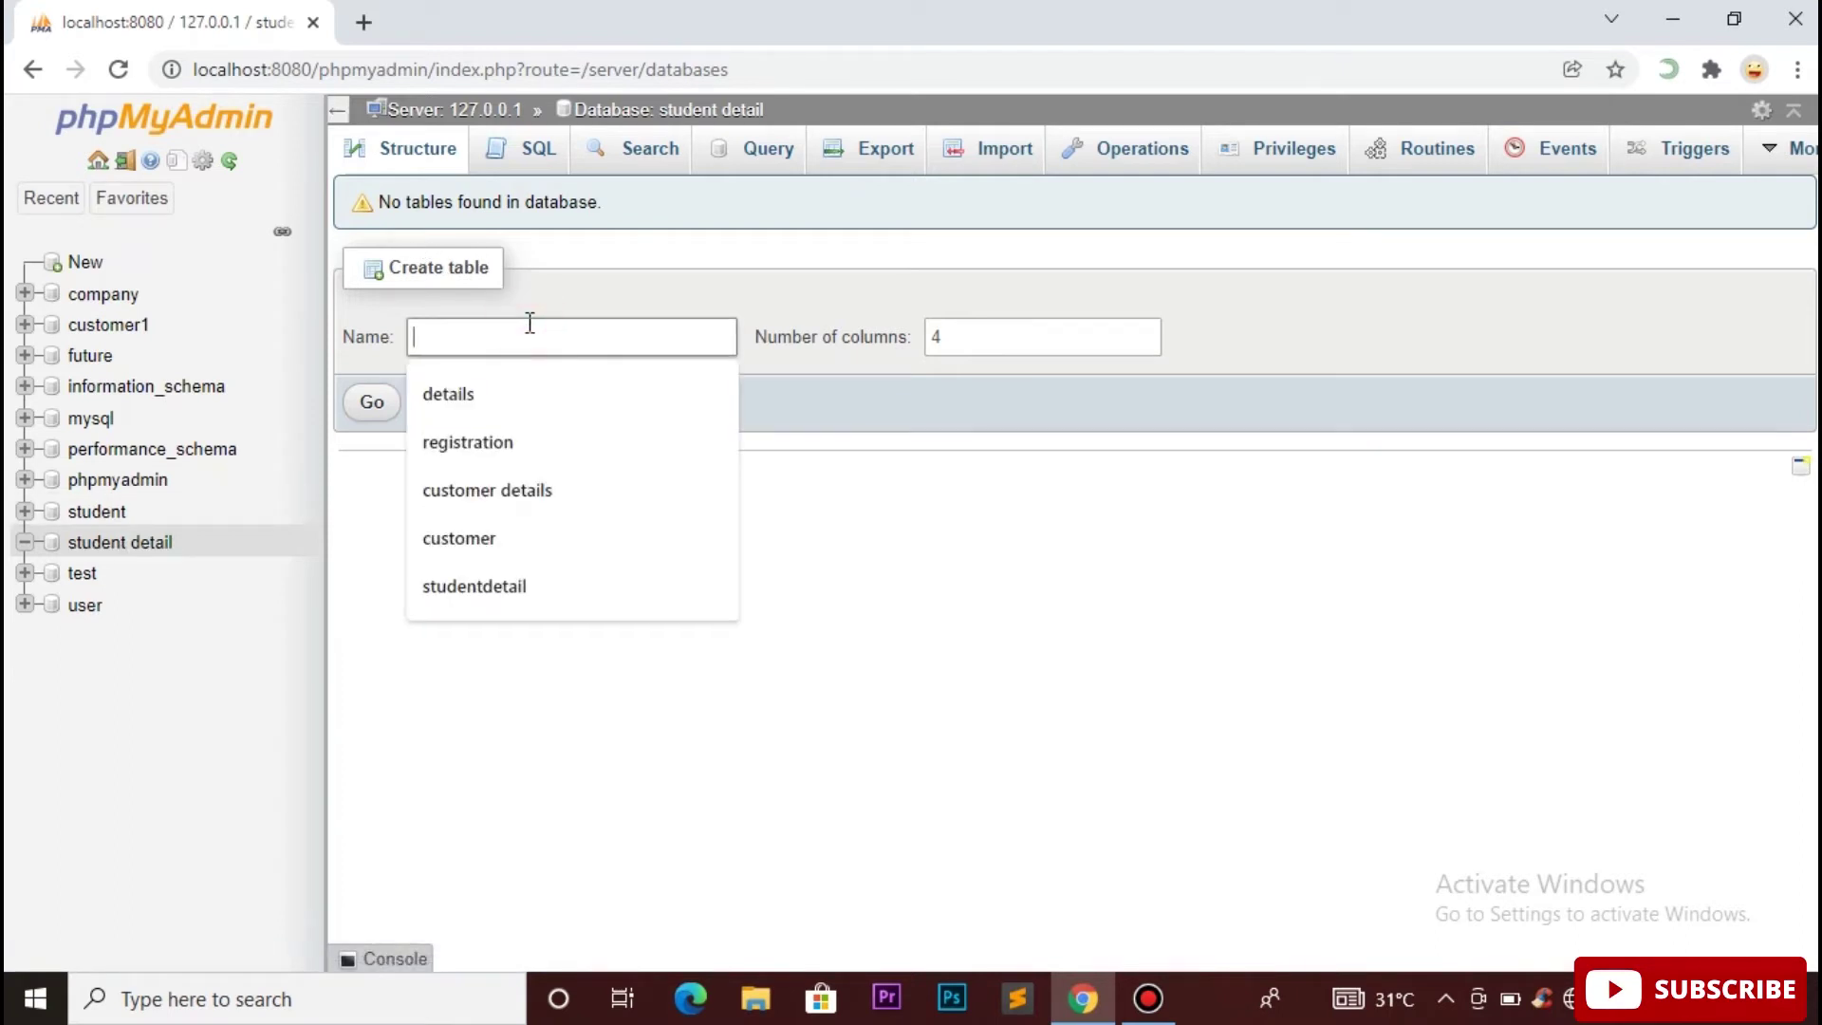
click(529, 324)
text(de)
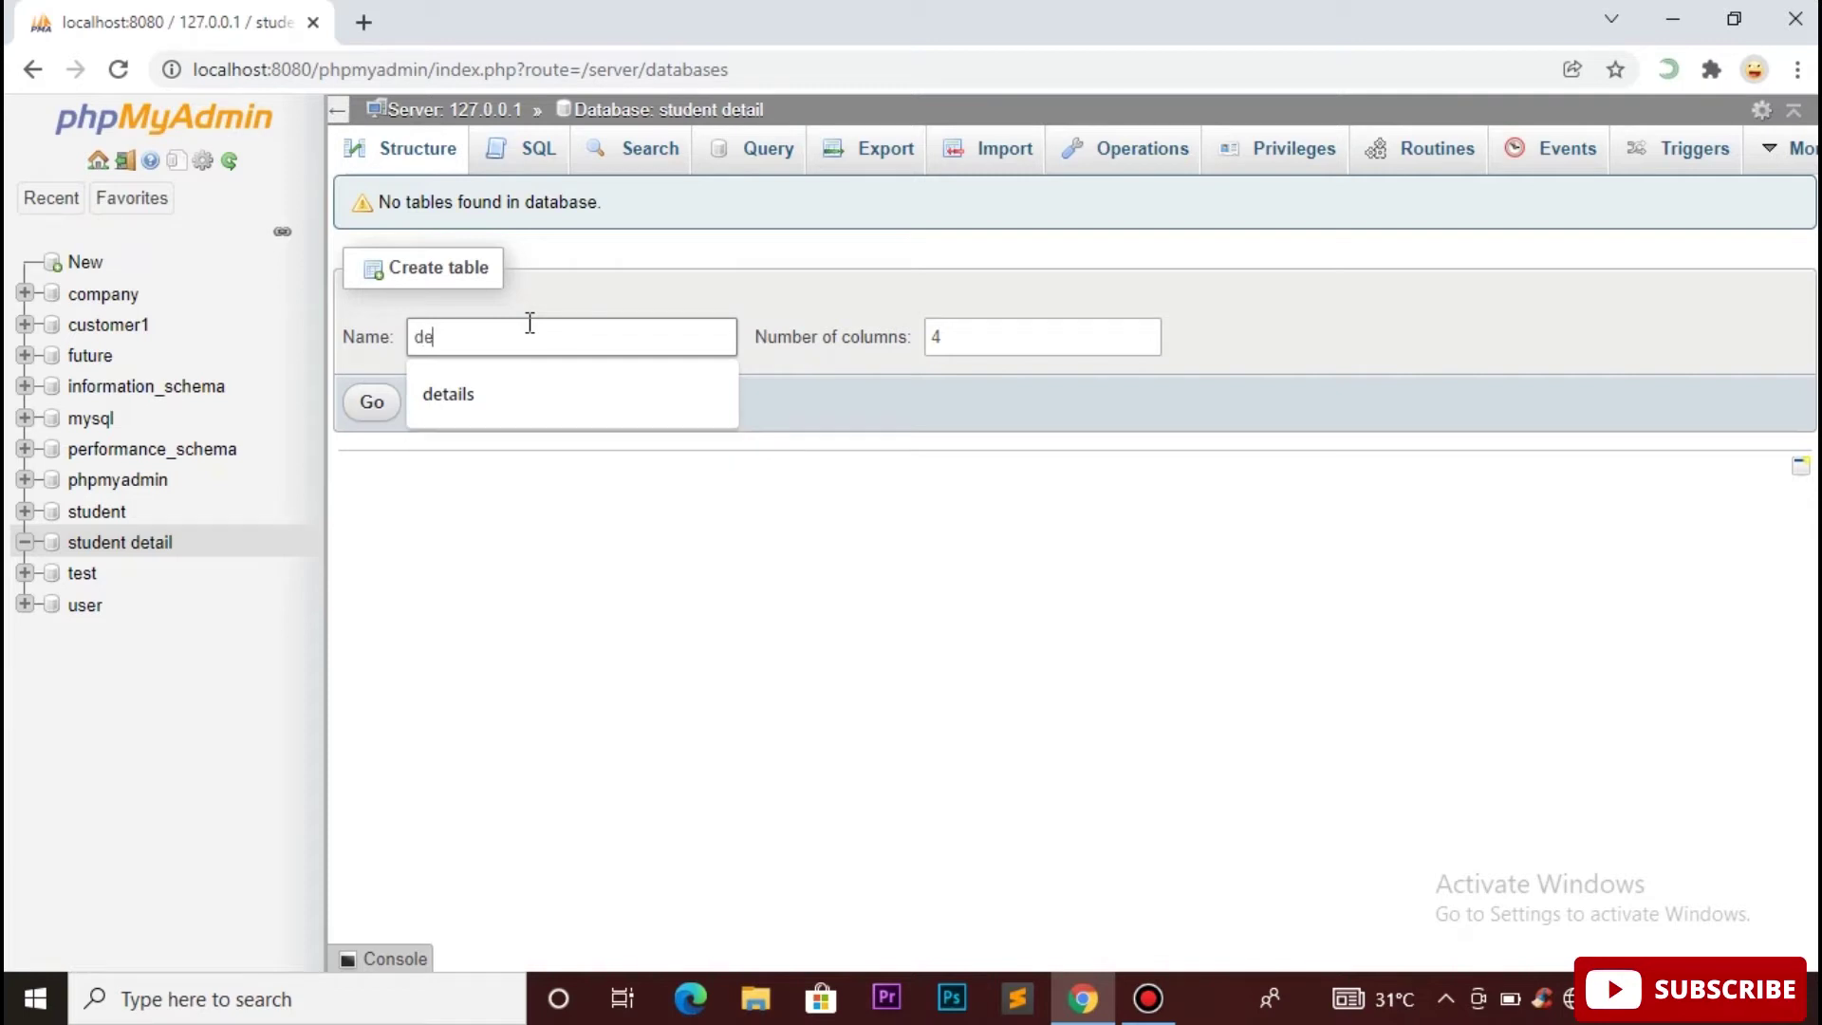
text(tails)
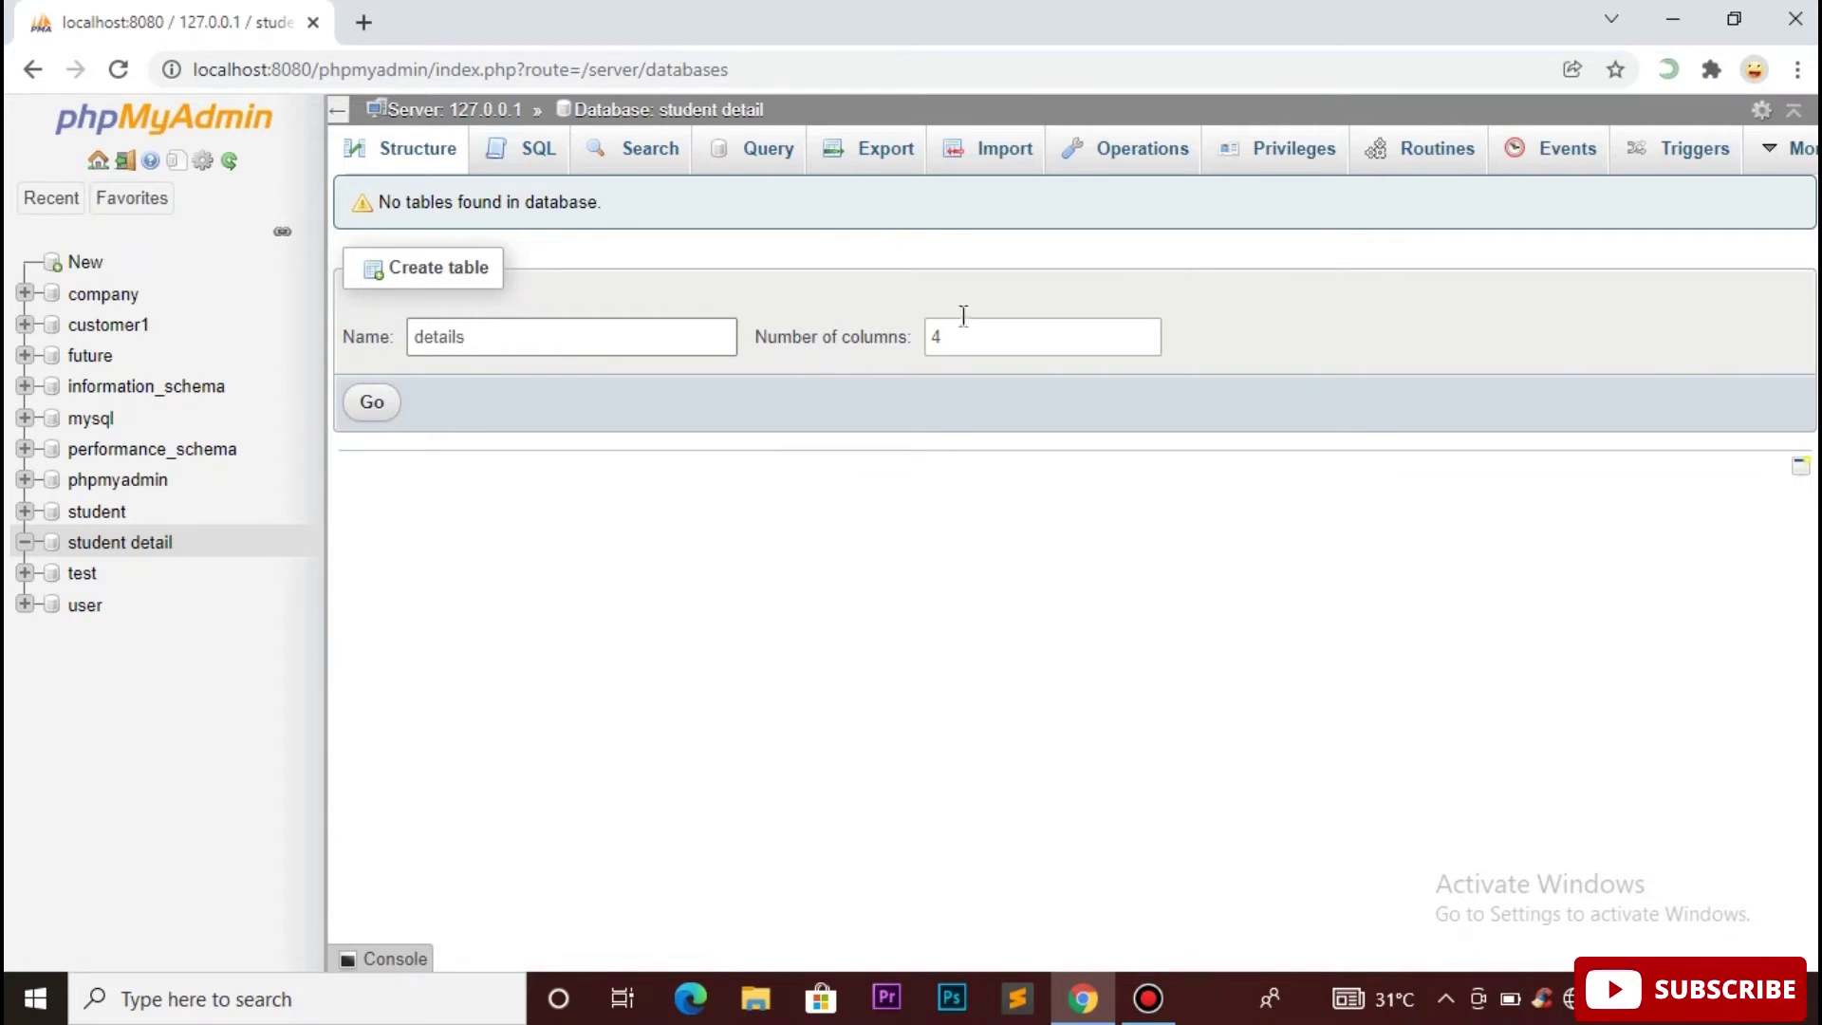
click(961, 336)
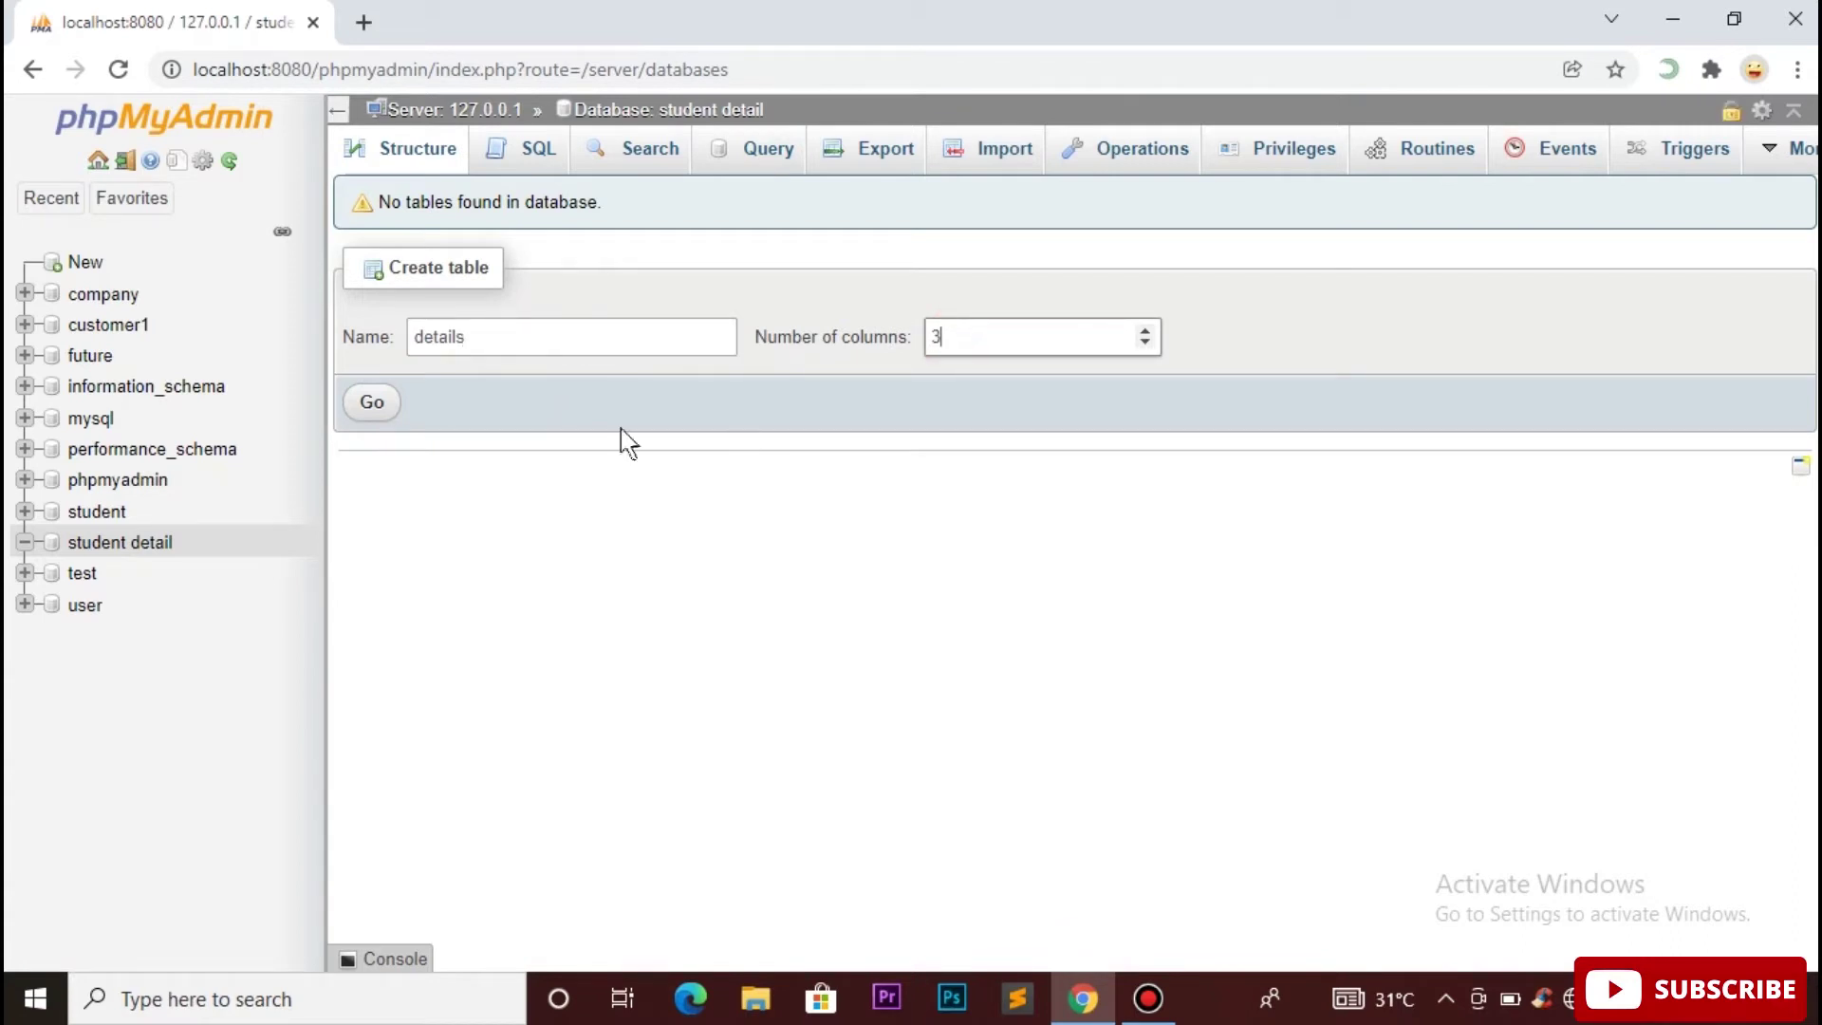
click(364, 408)
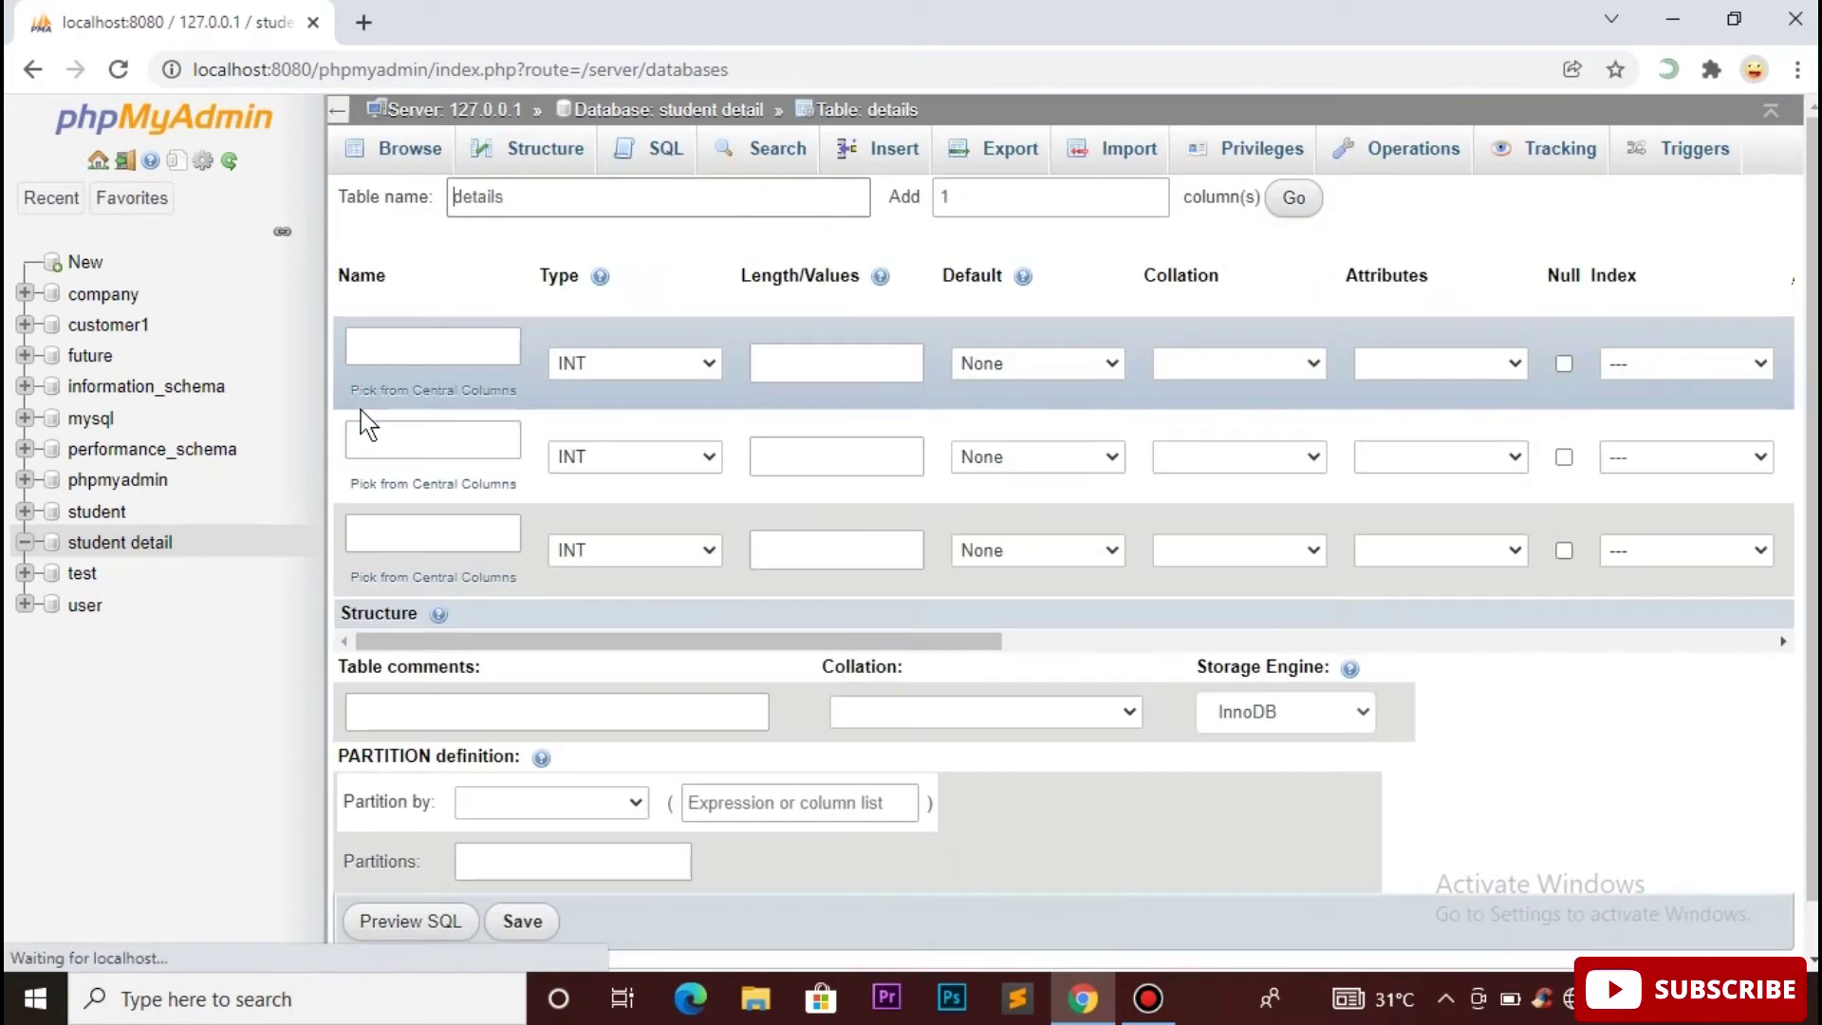
Define the first column as "name" with type VARCHAR and length 100
click(397, 361)
text(nam)
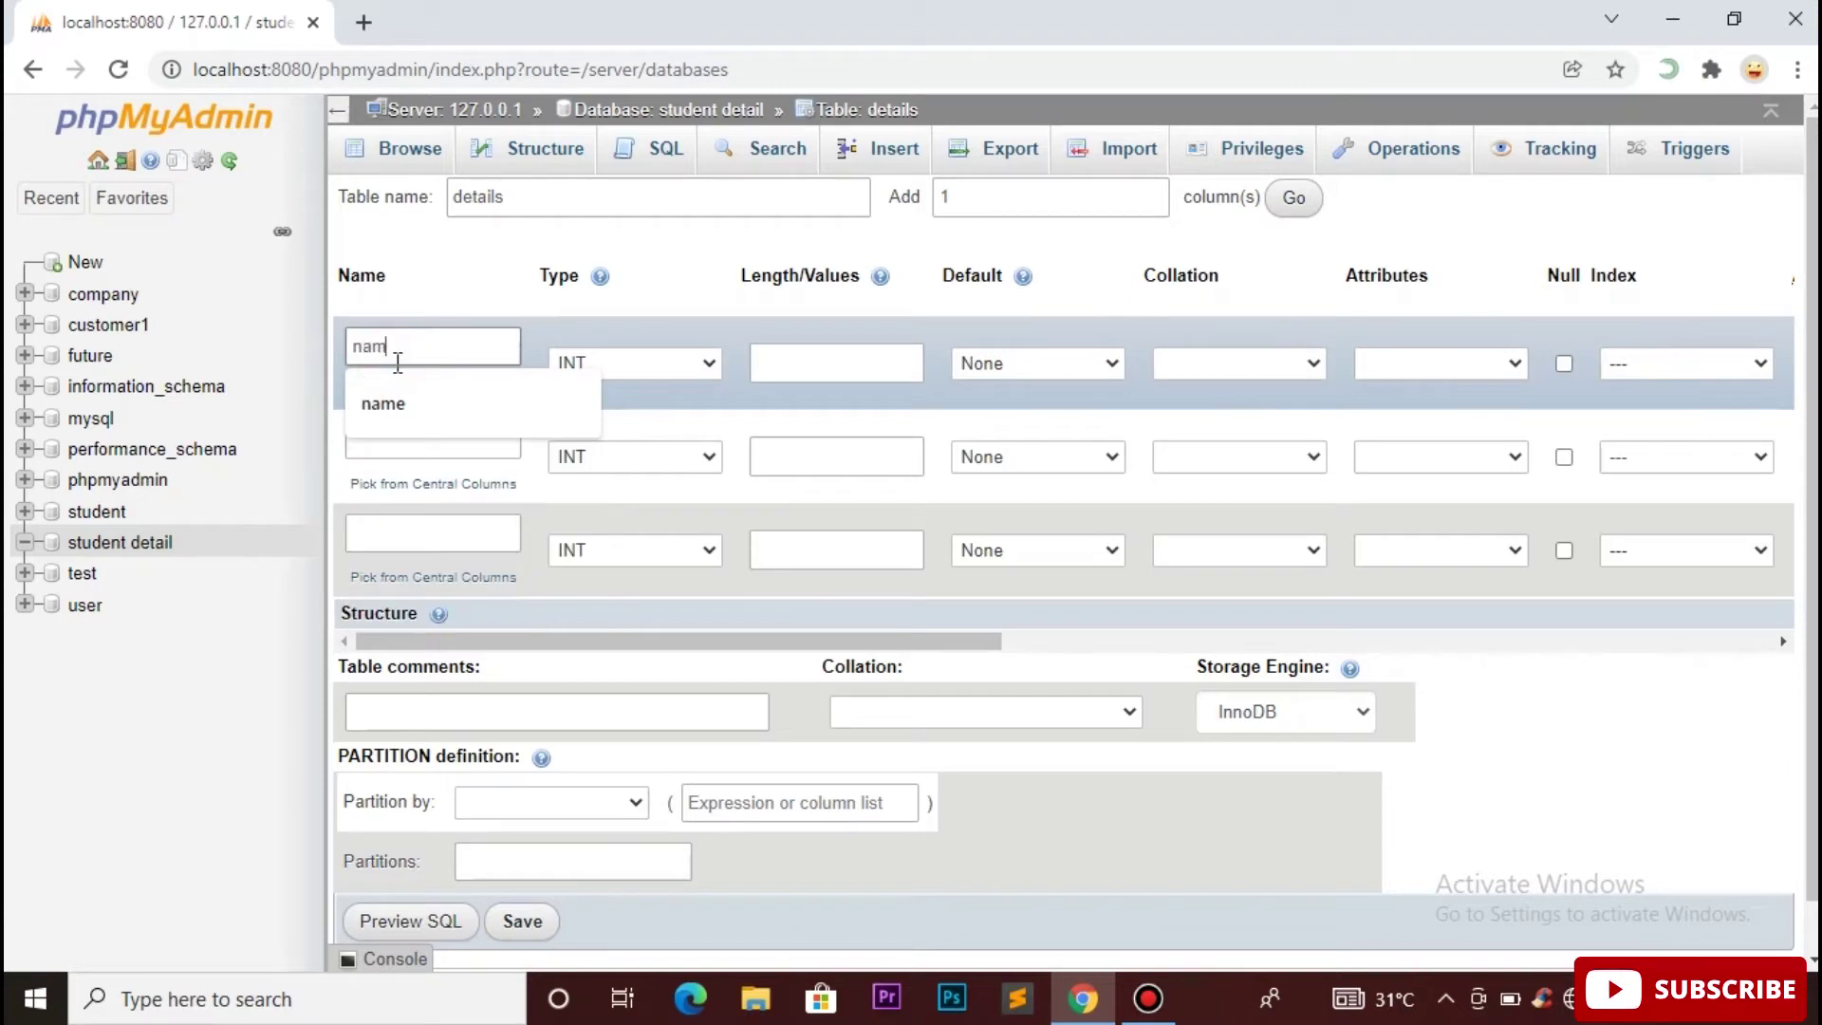
text(e)
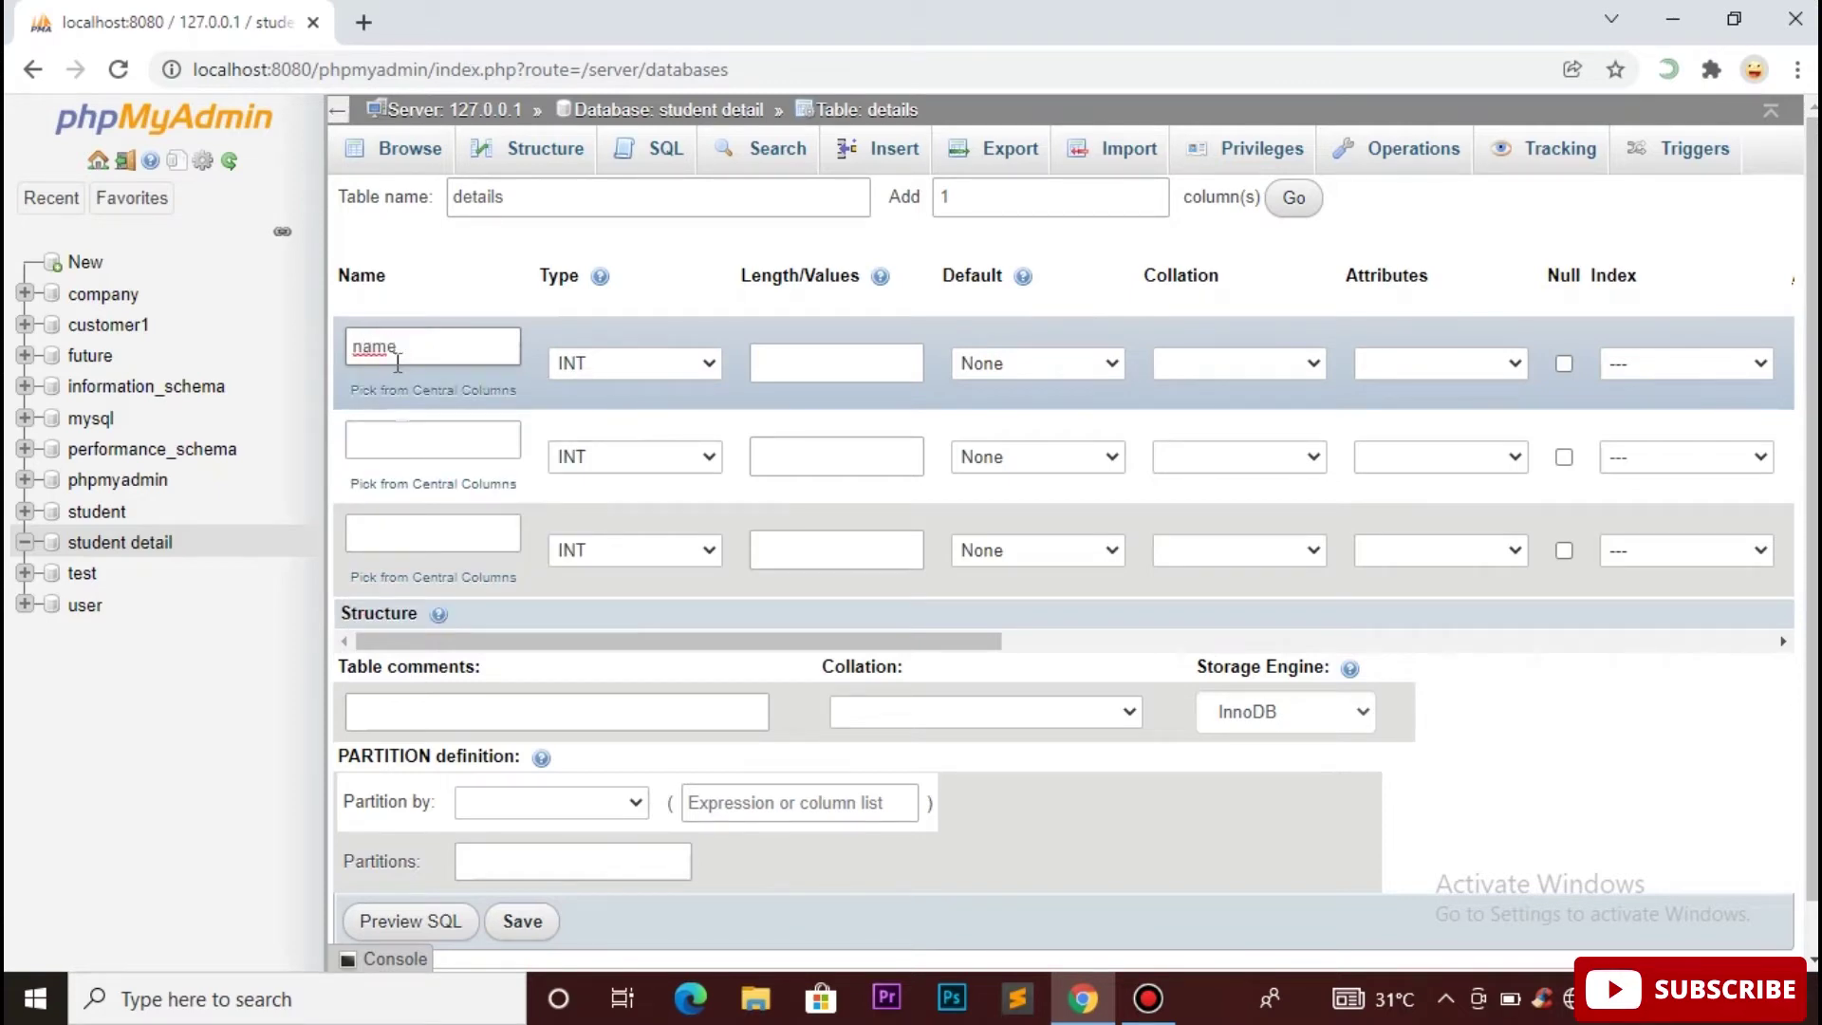
click(396, 432)
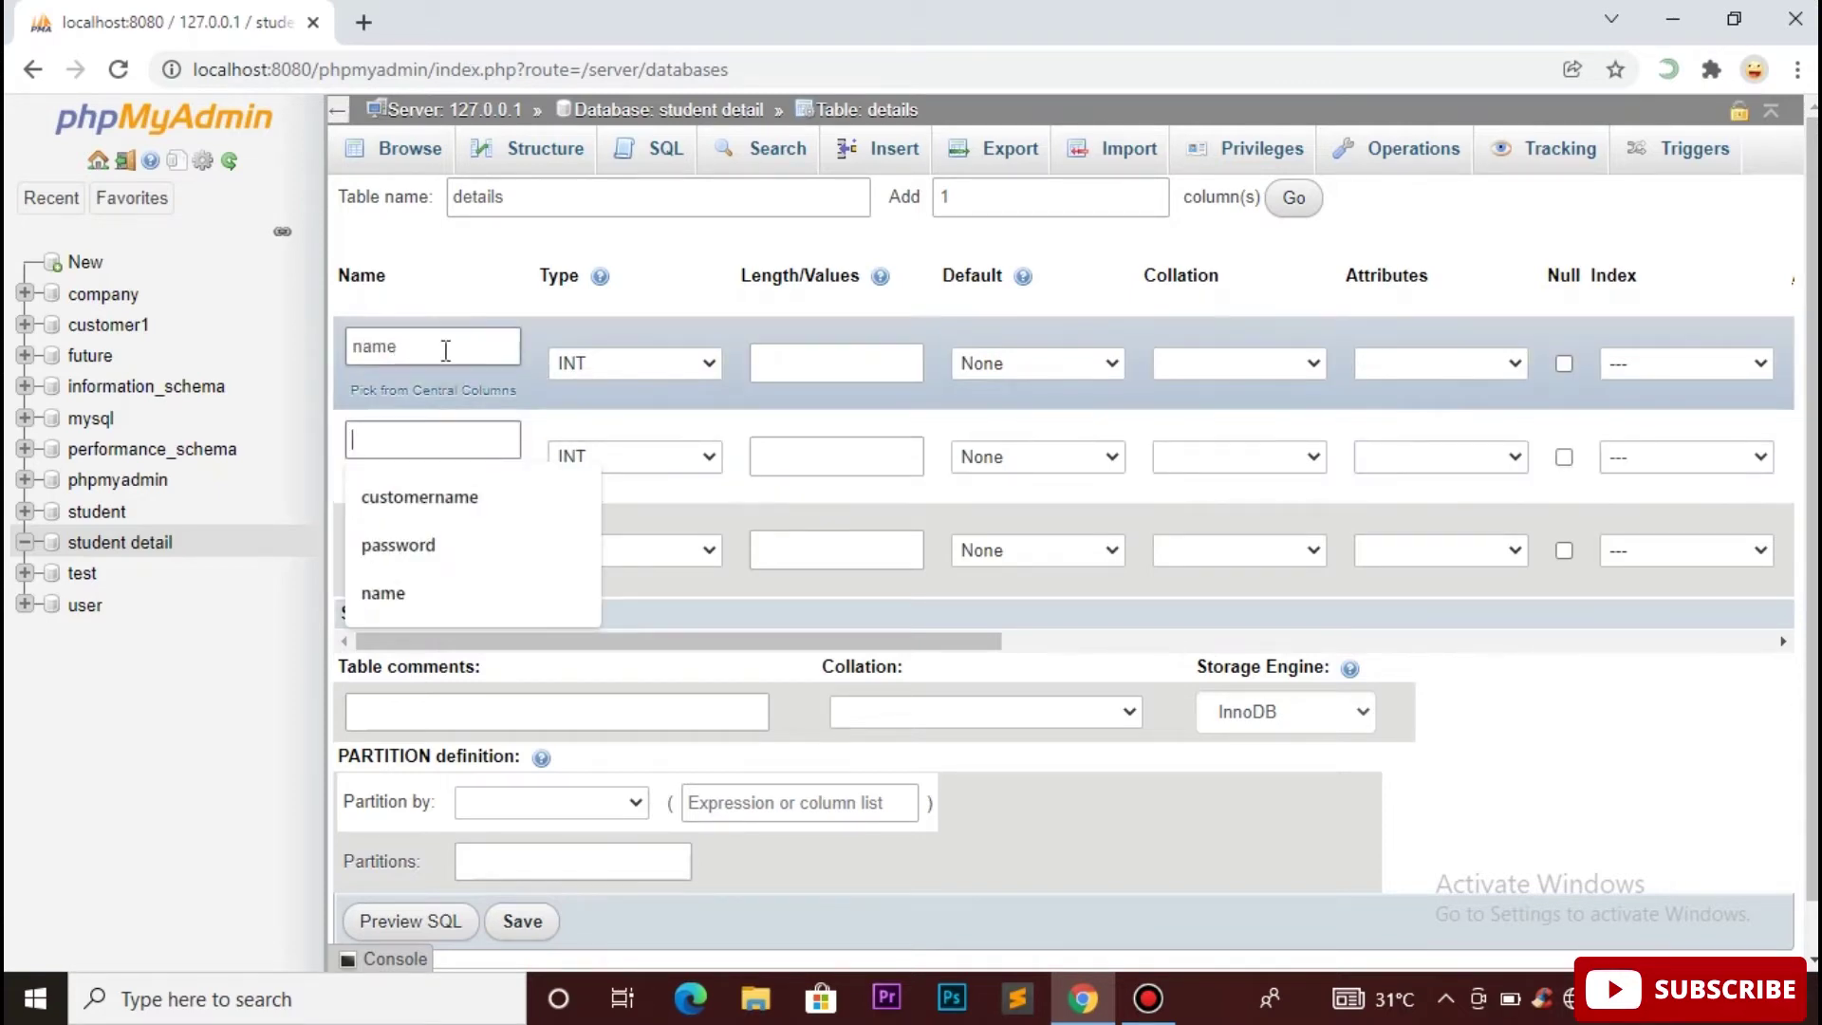
click(446, 350)
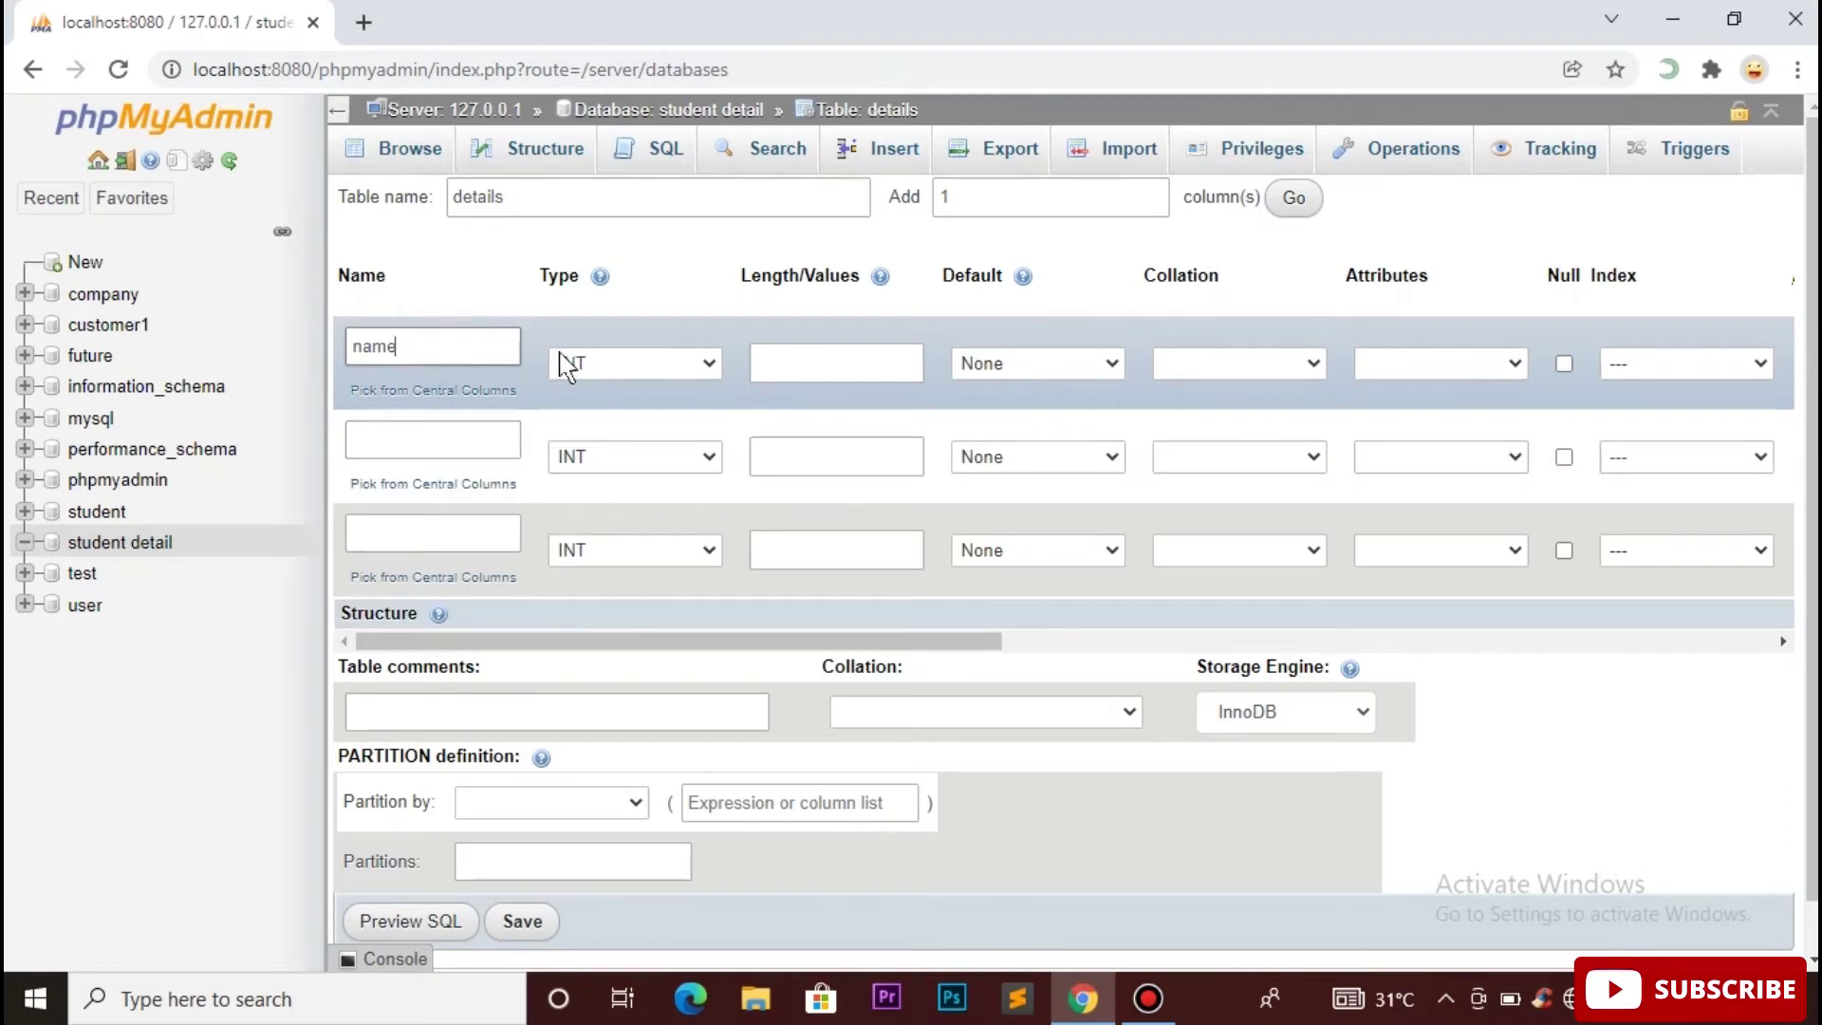
click(607, 360)
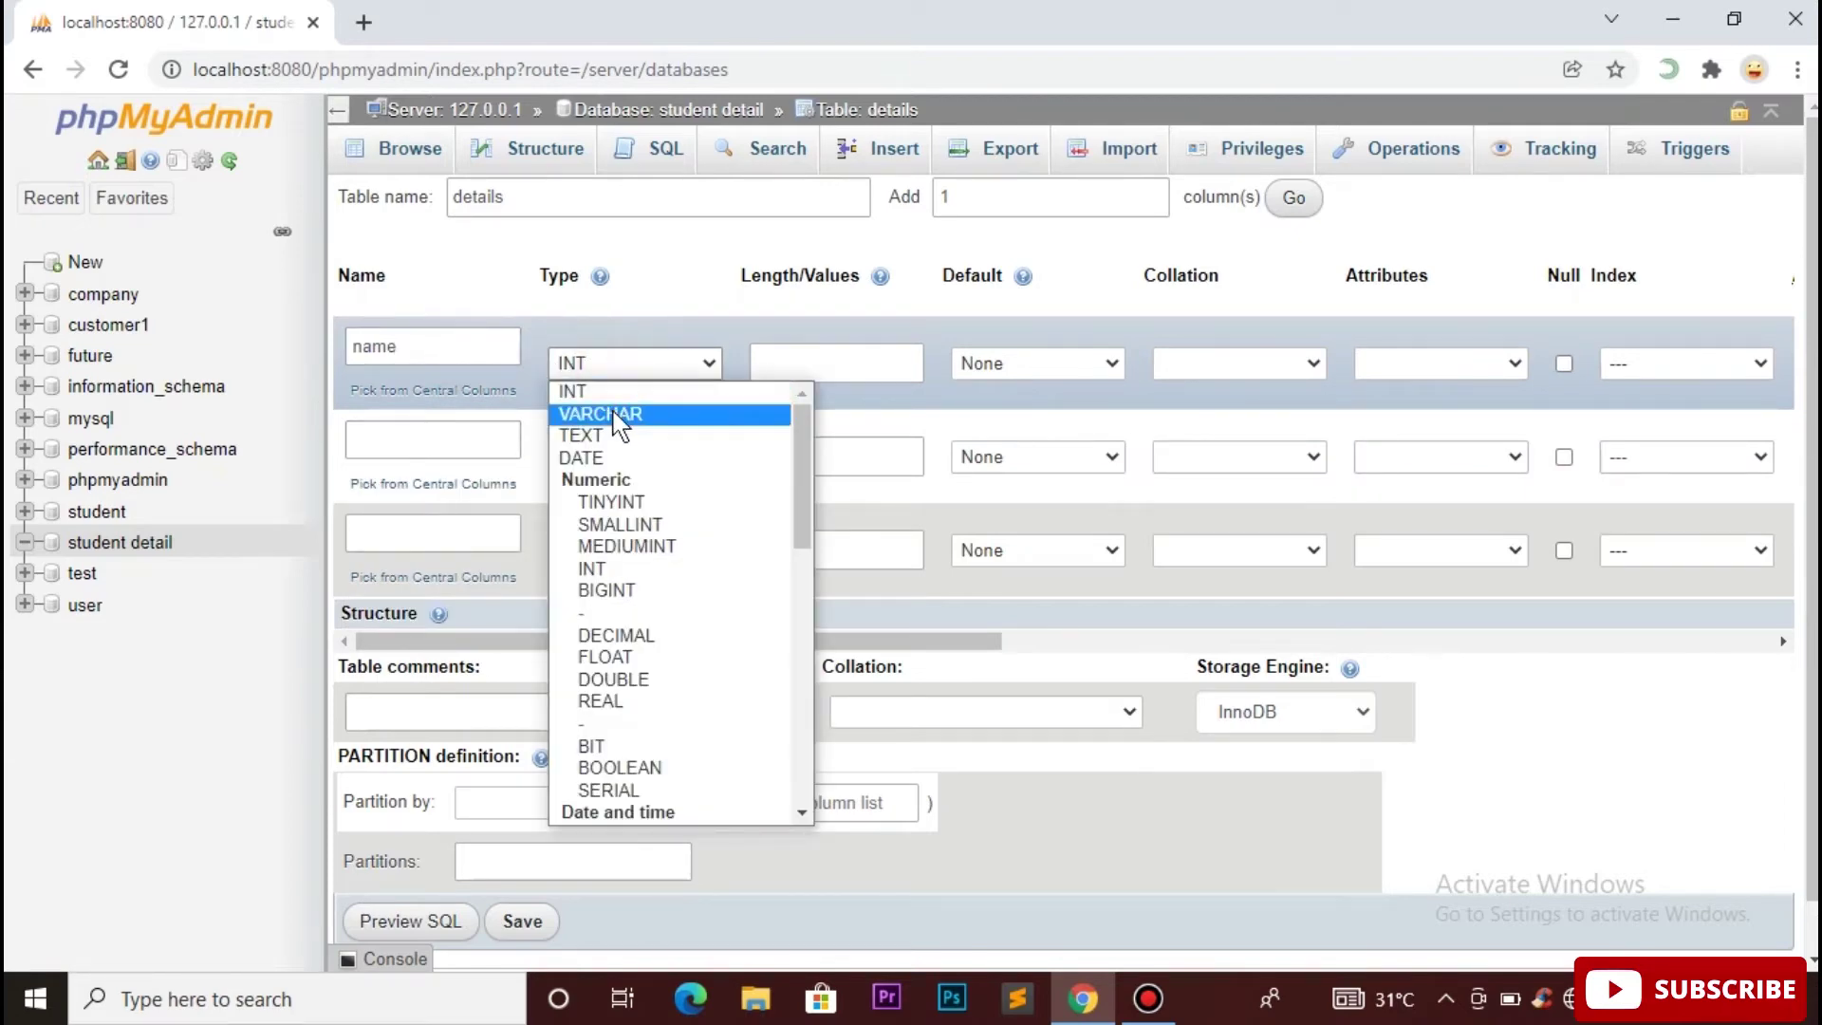
click(617, 415)
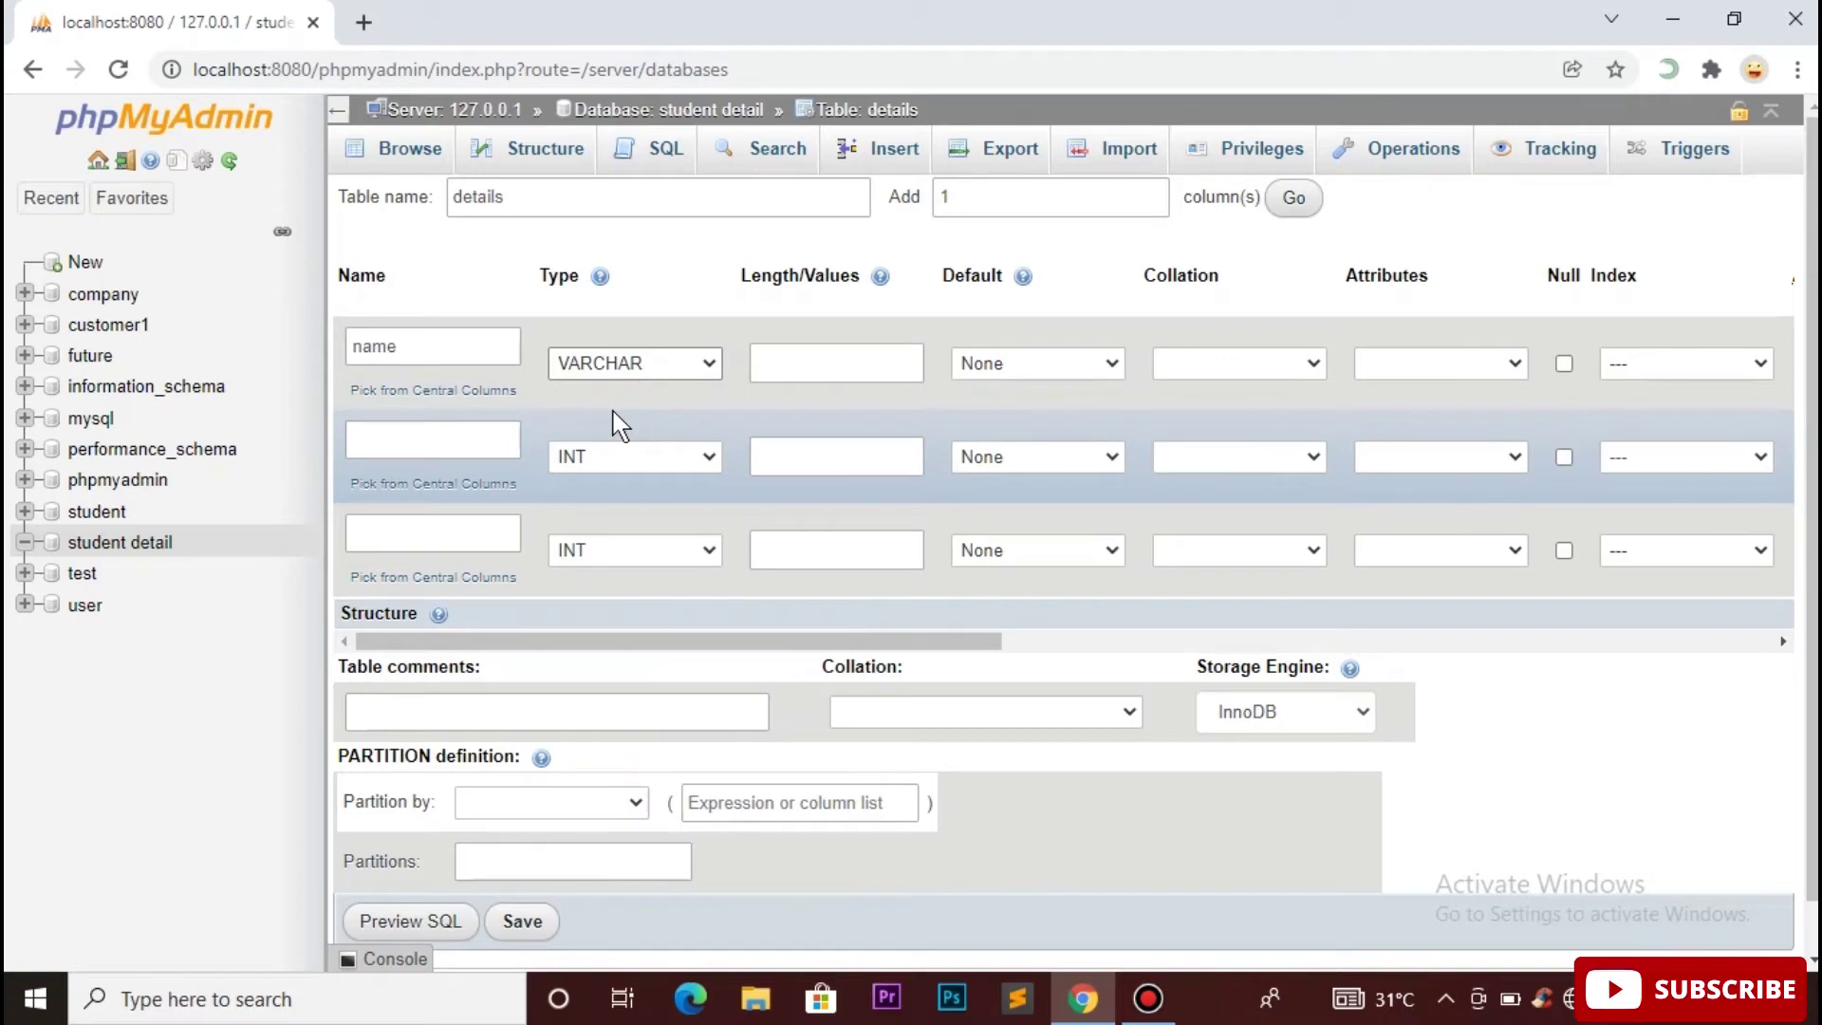
click(802, 373)
text(100)
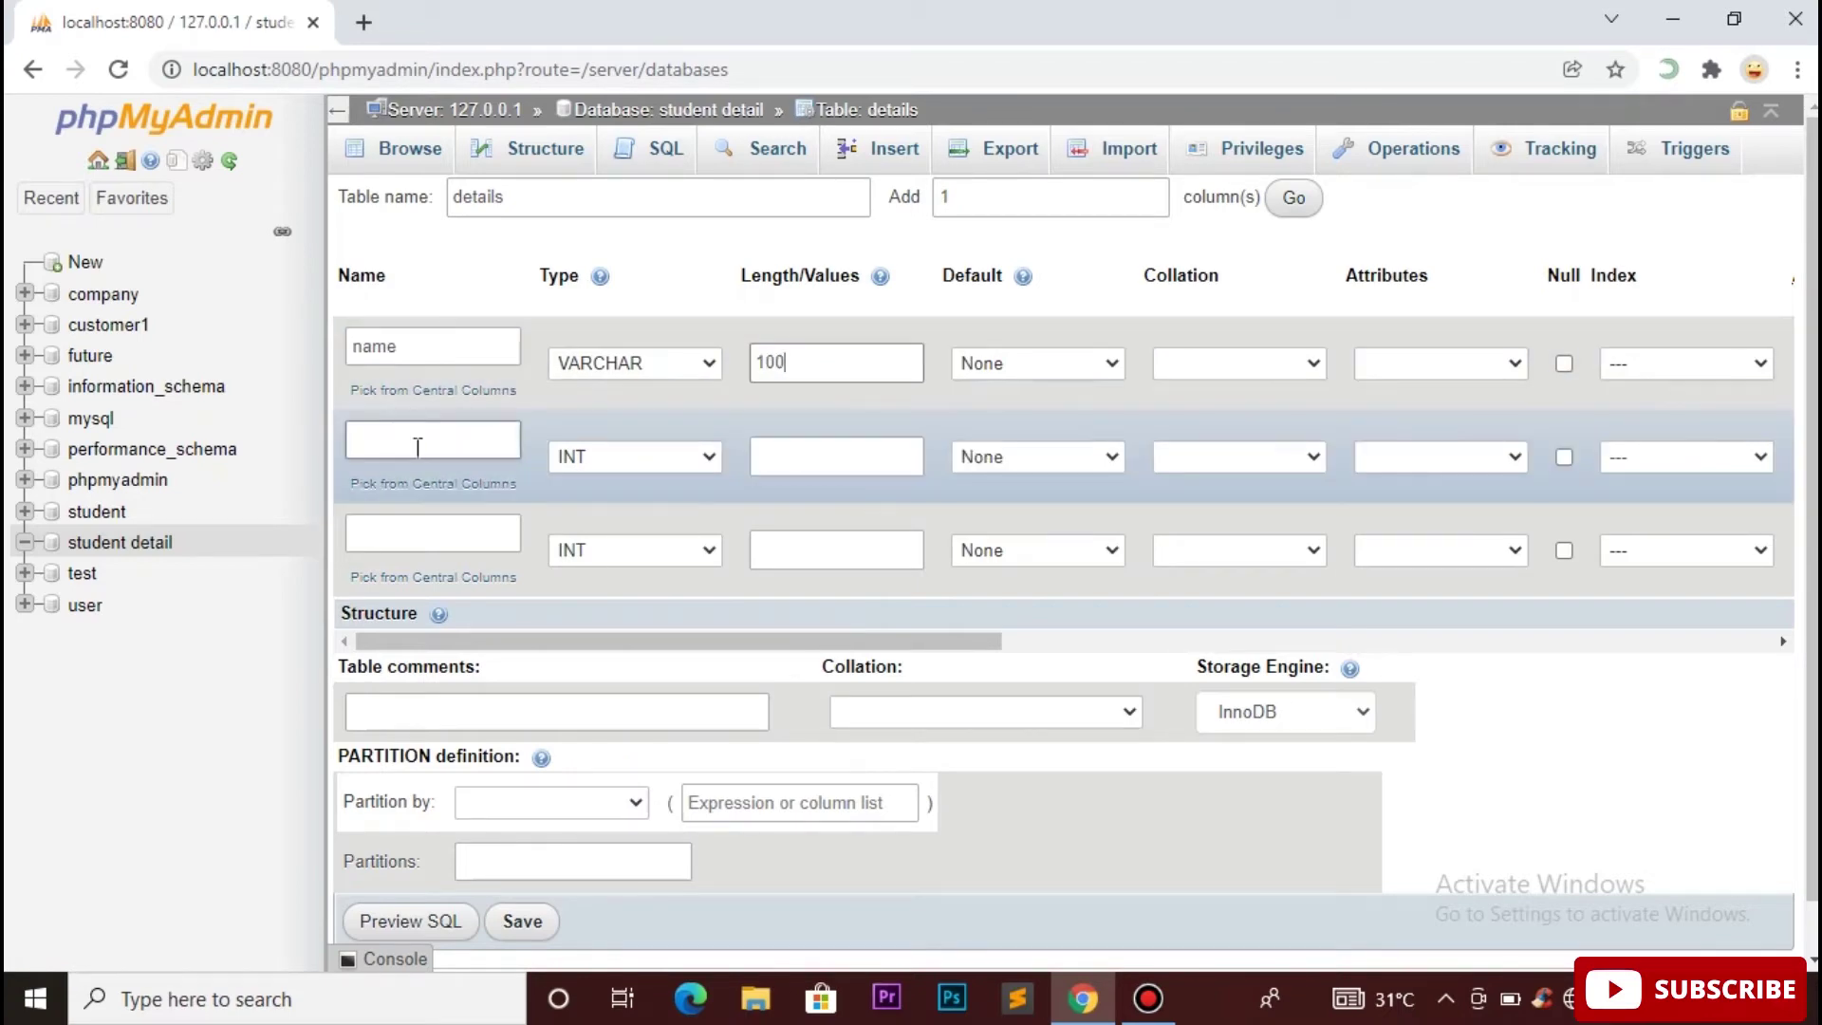
Define the second column as "id" with type INT and length 10
click(418, 442)
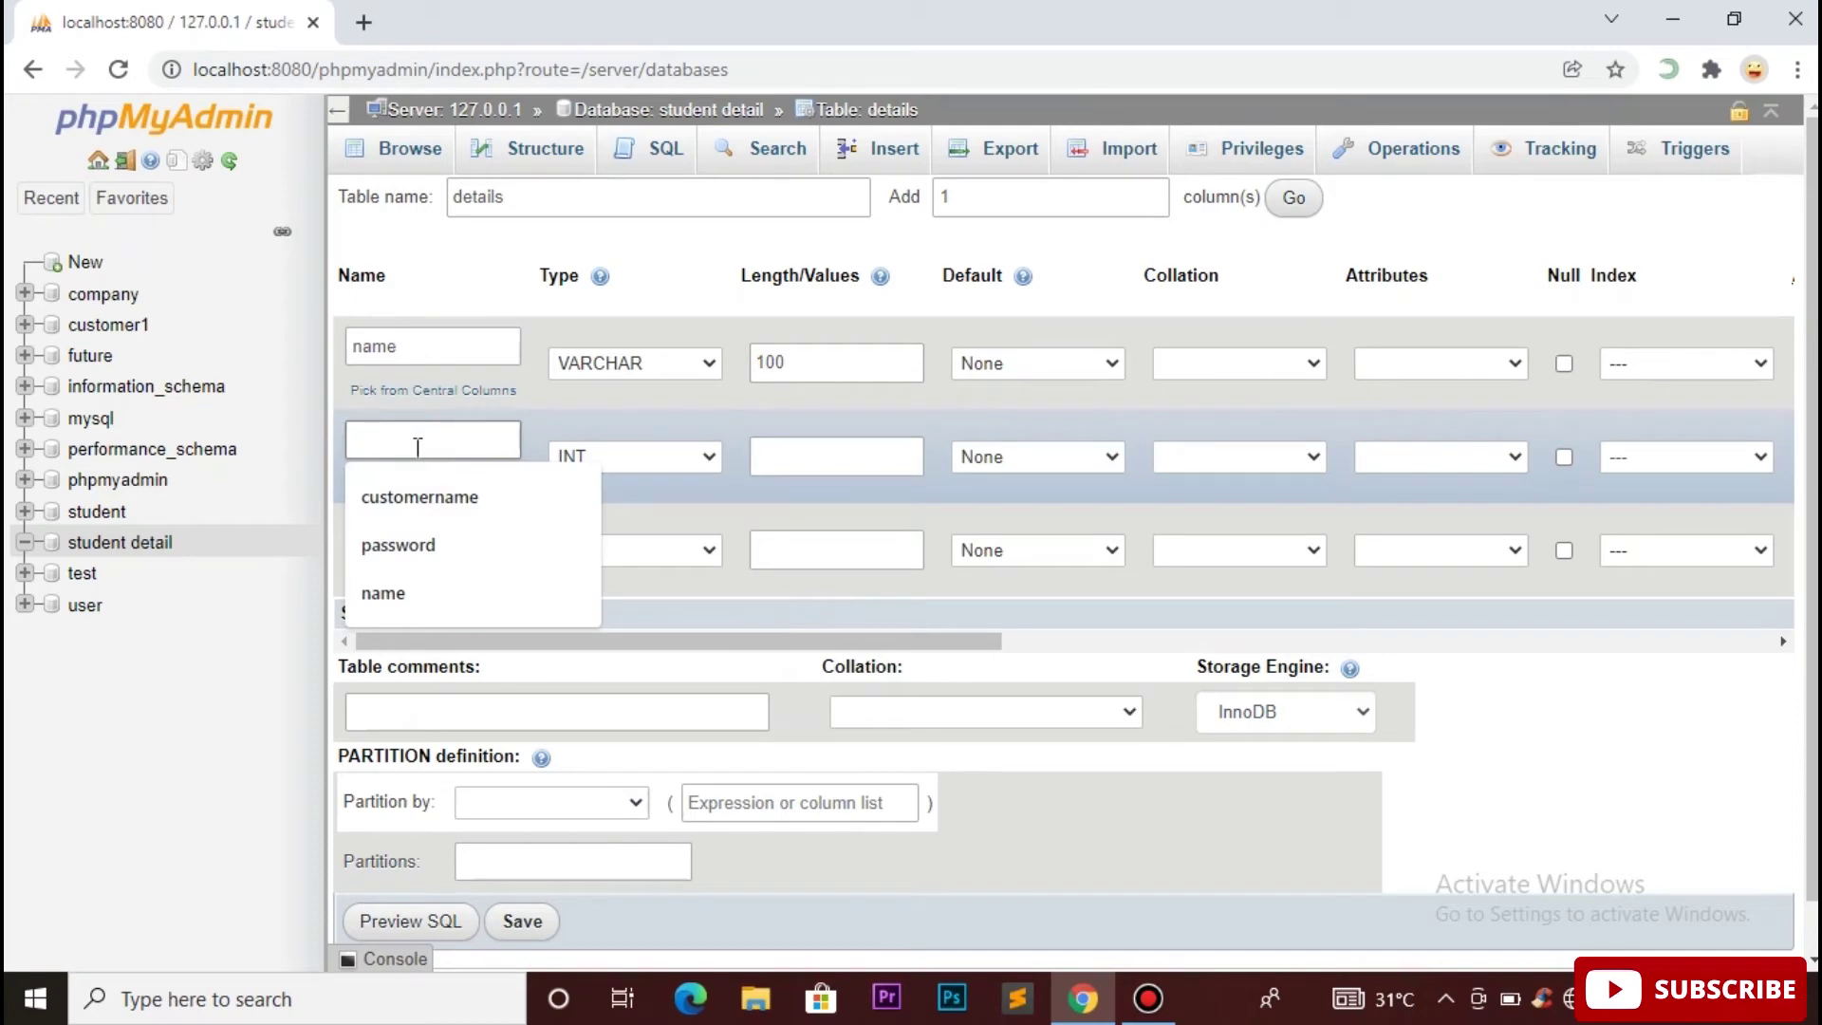
text(id)
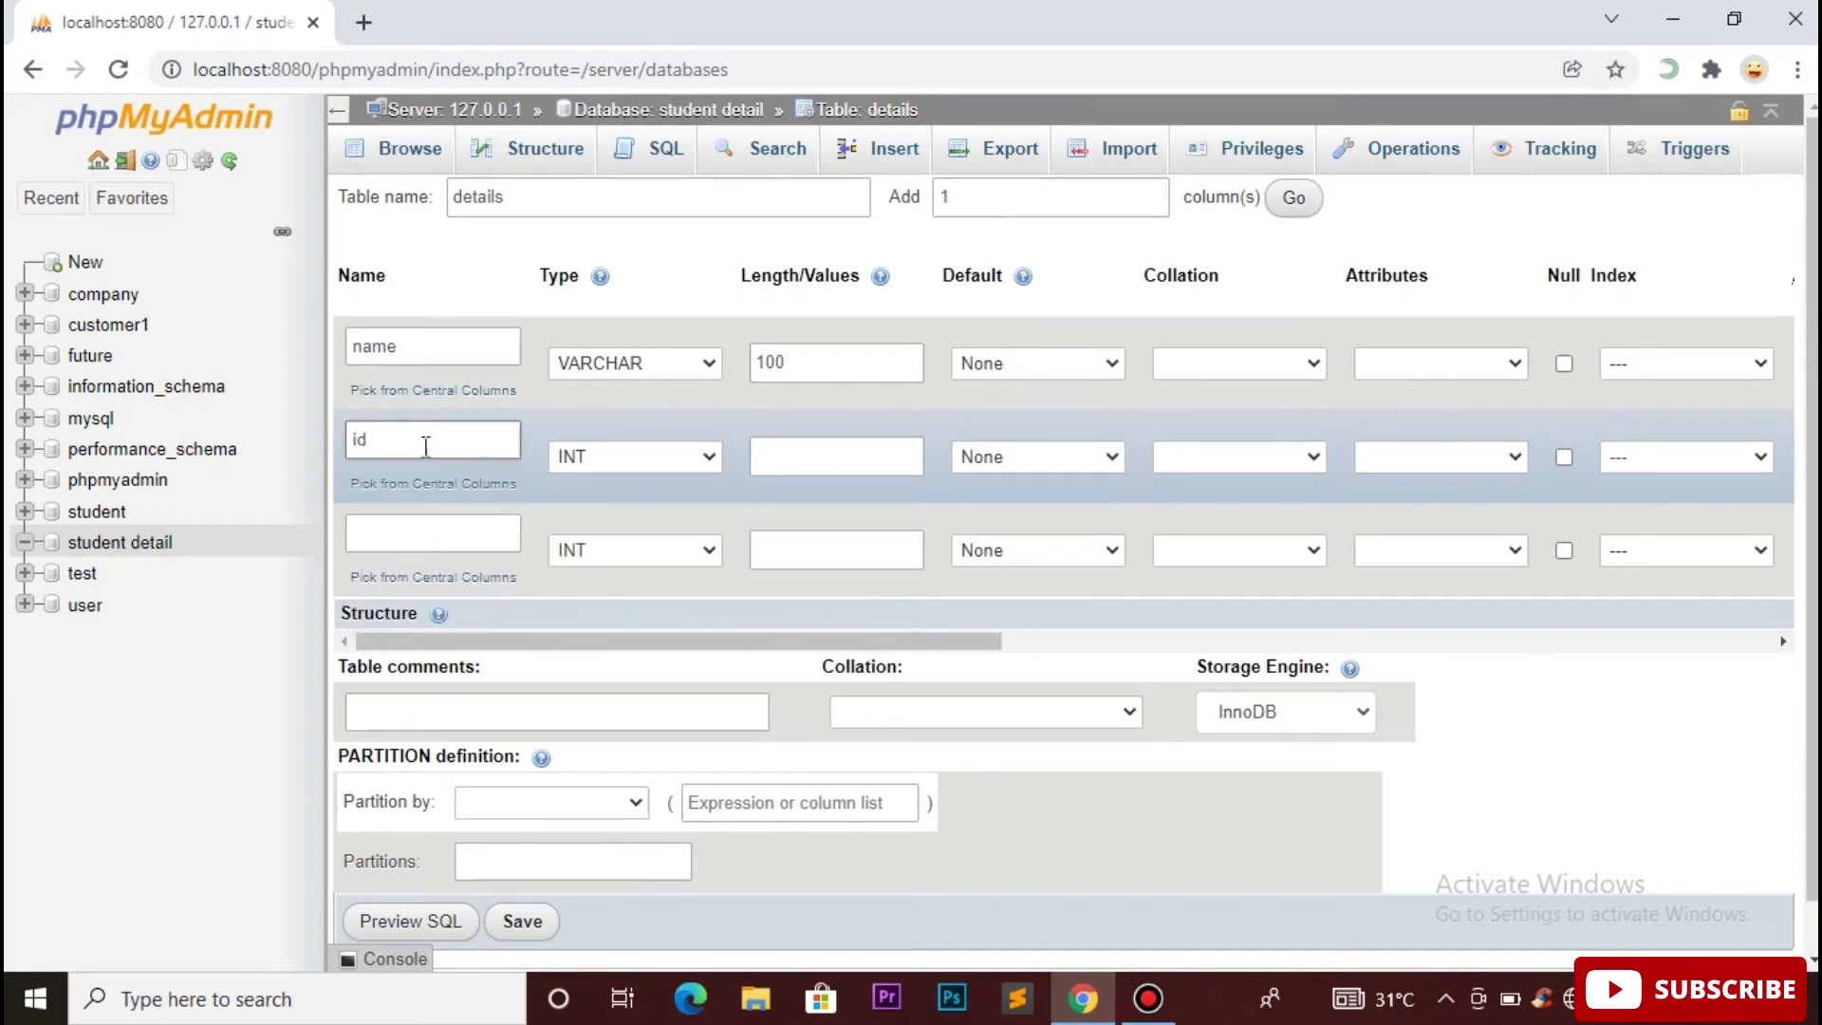
click(598, 457)
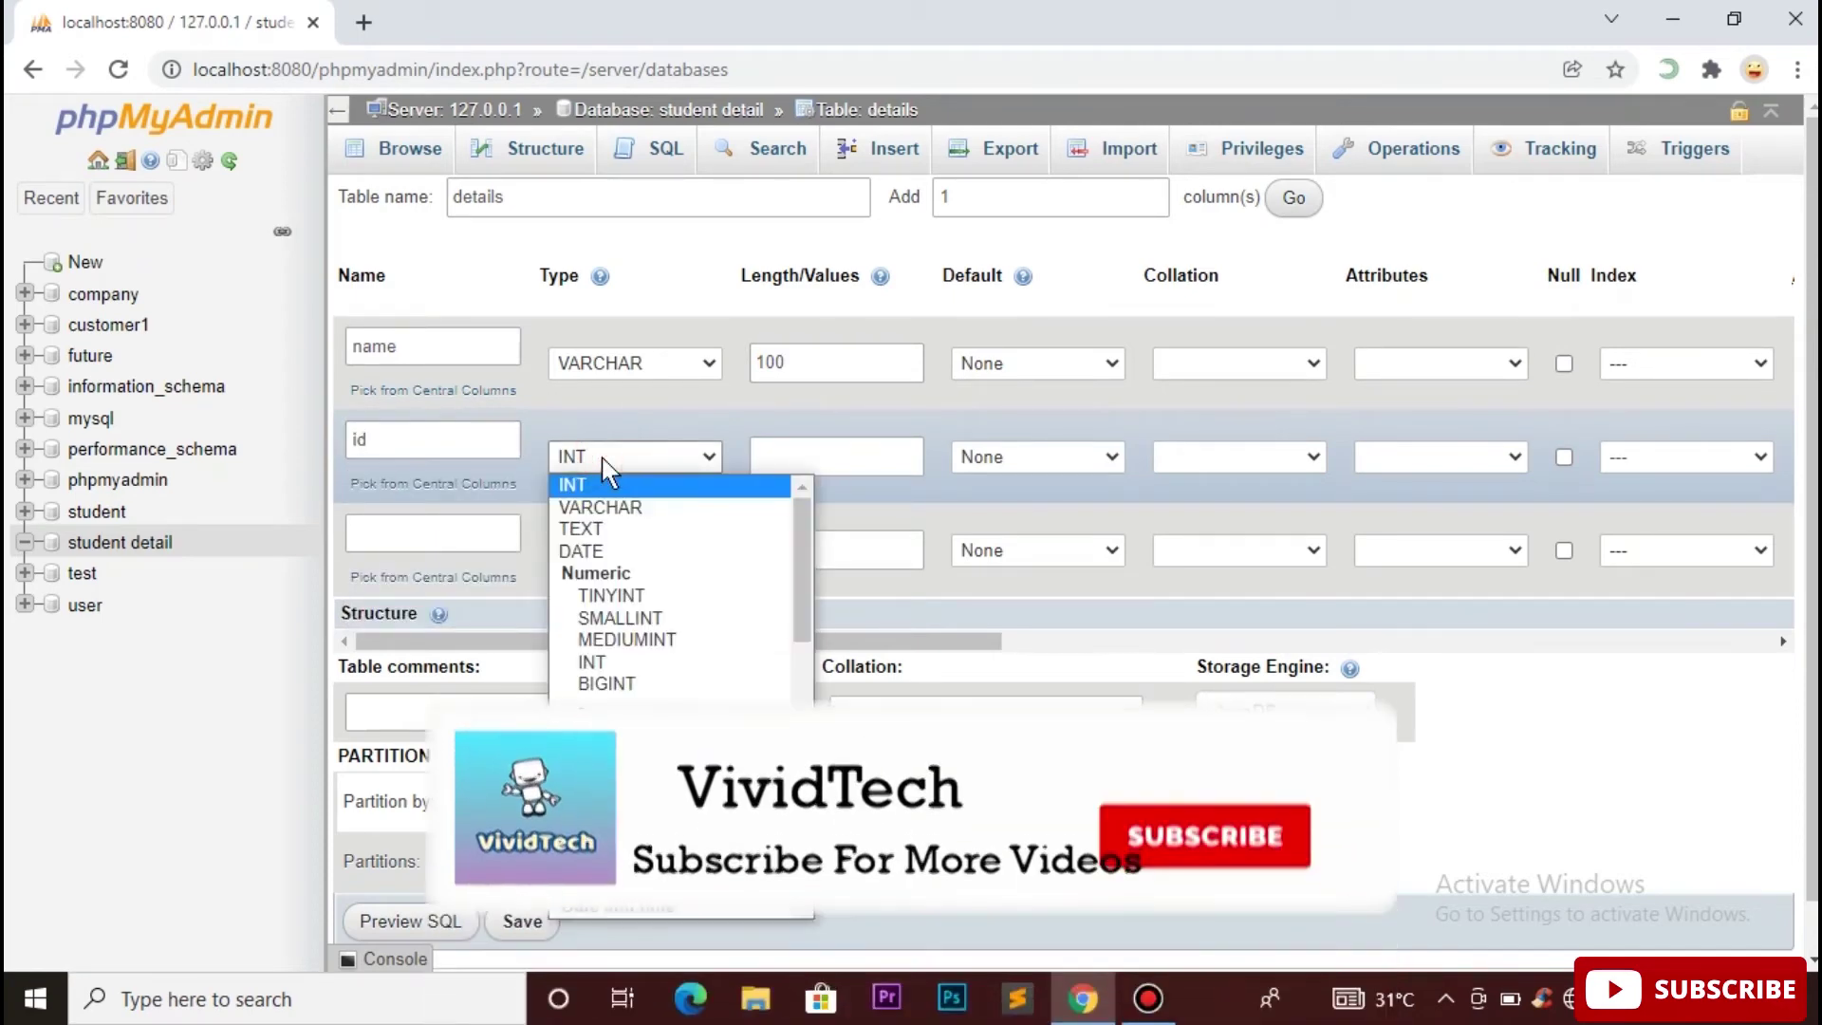
click(597, 485)
click(801, 459)
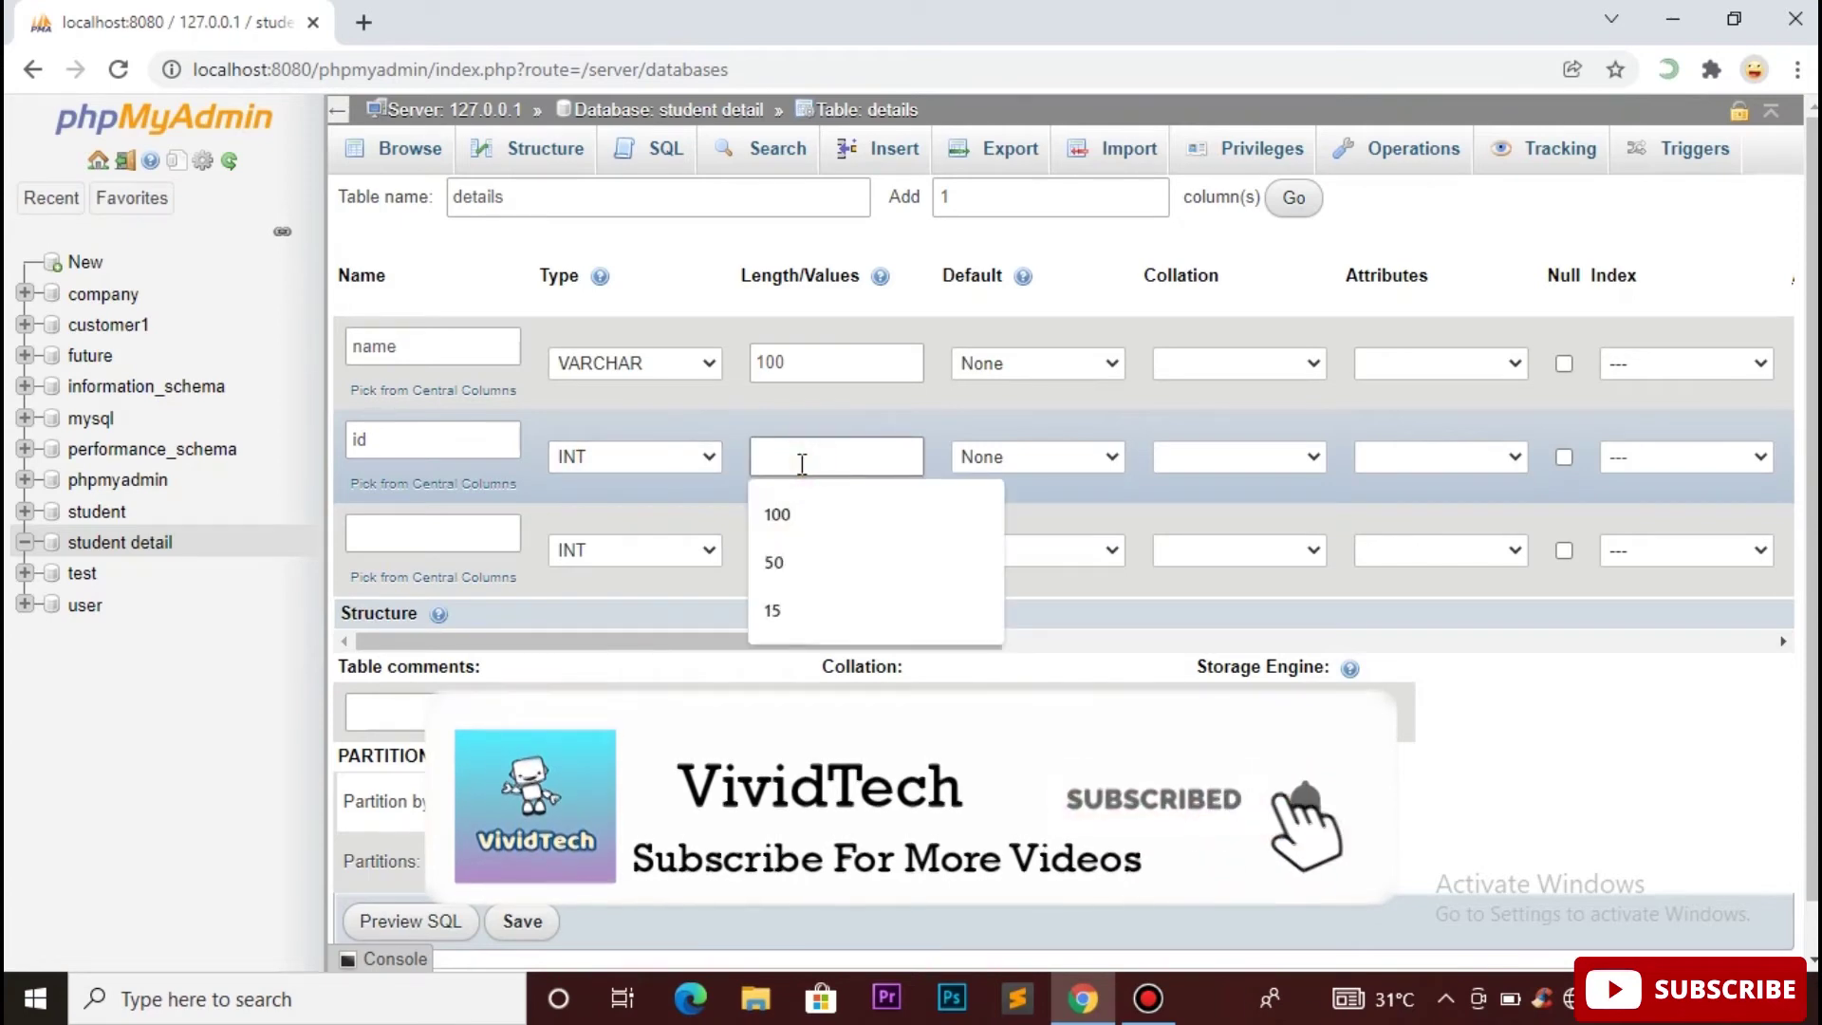
text(10)
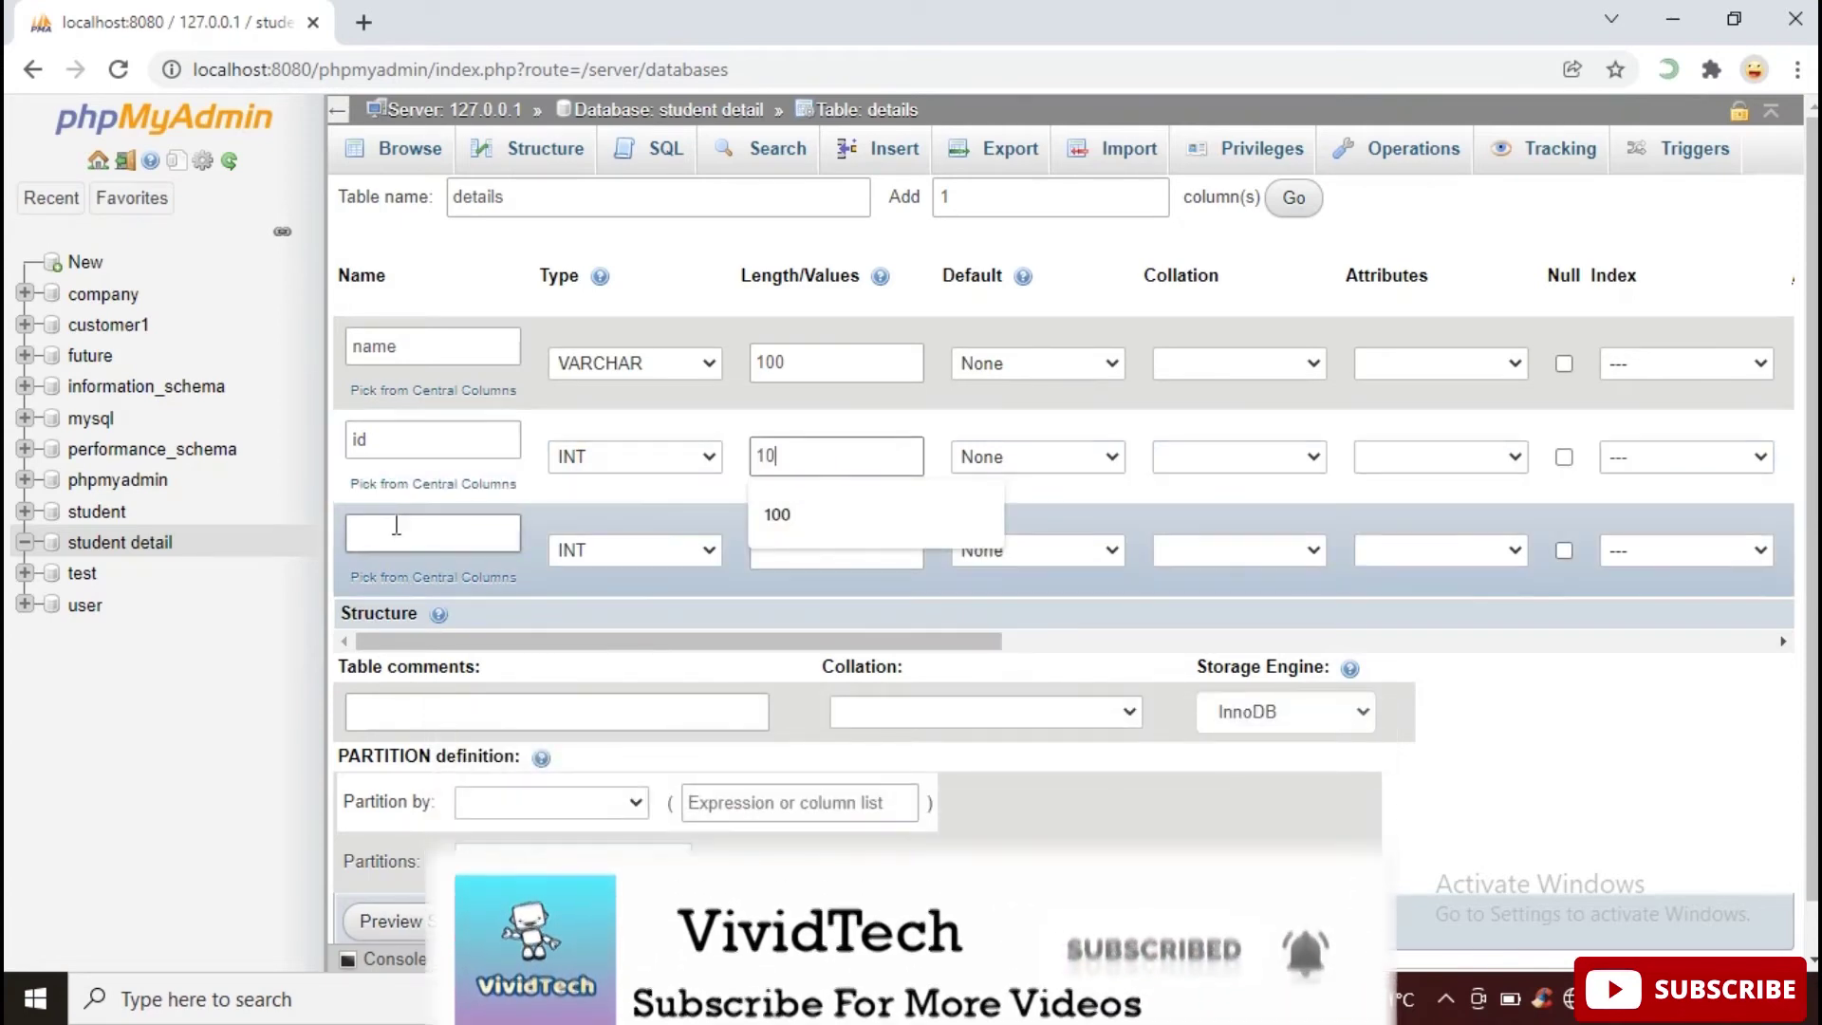
Define the third column as "address" with type VARCHAR and length 100, and save the table
click(396, 524)
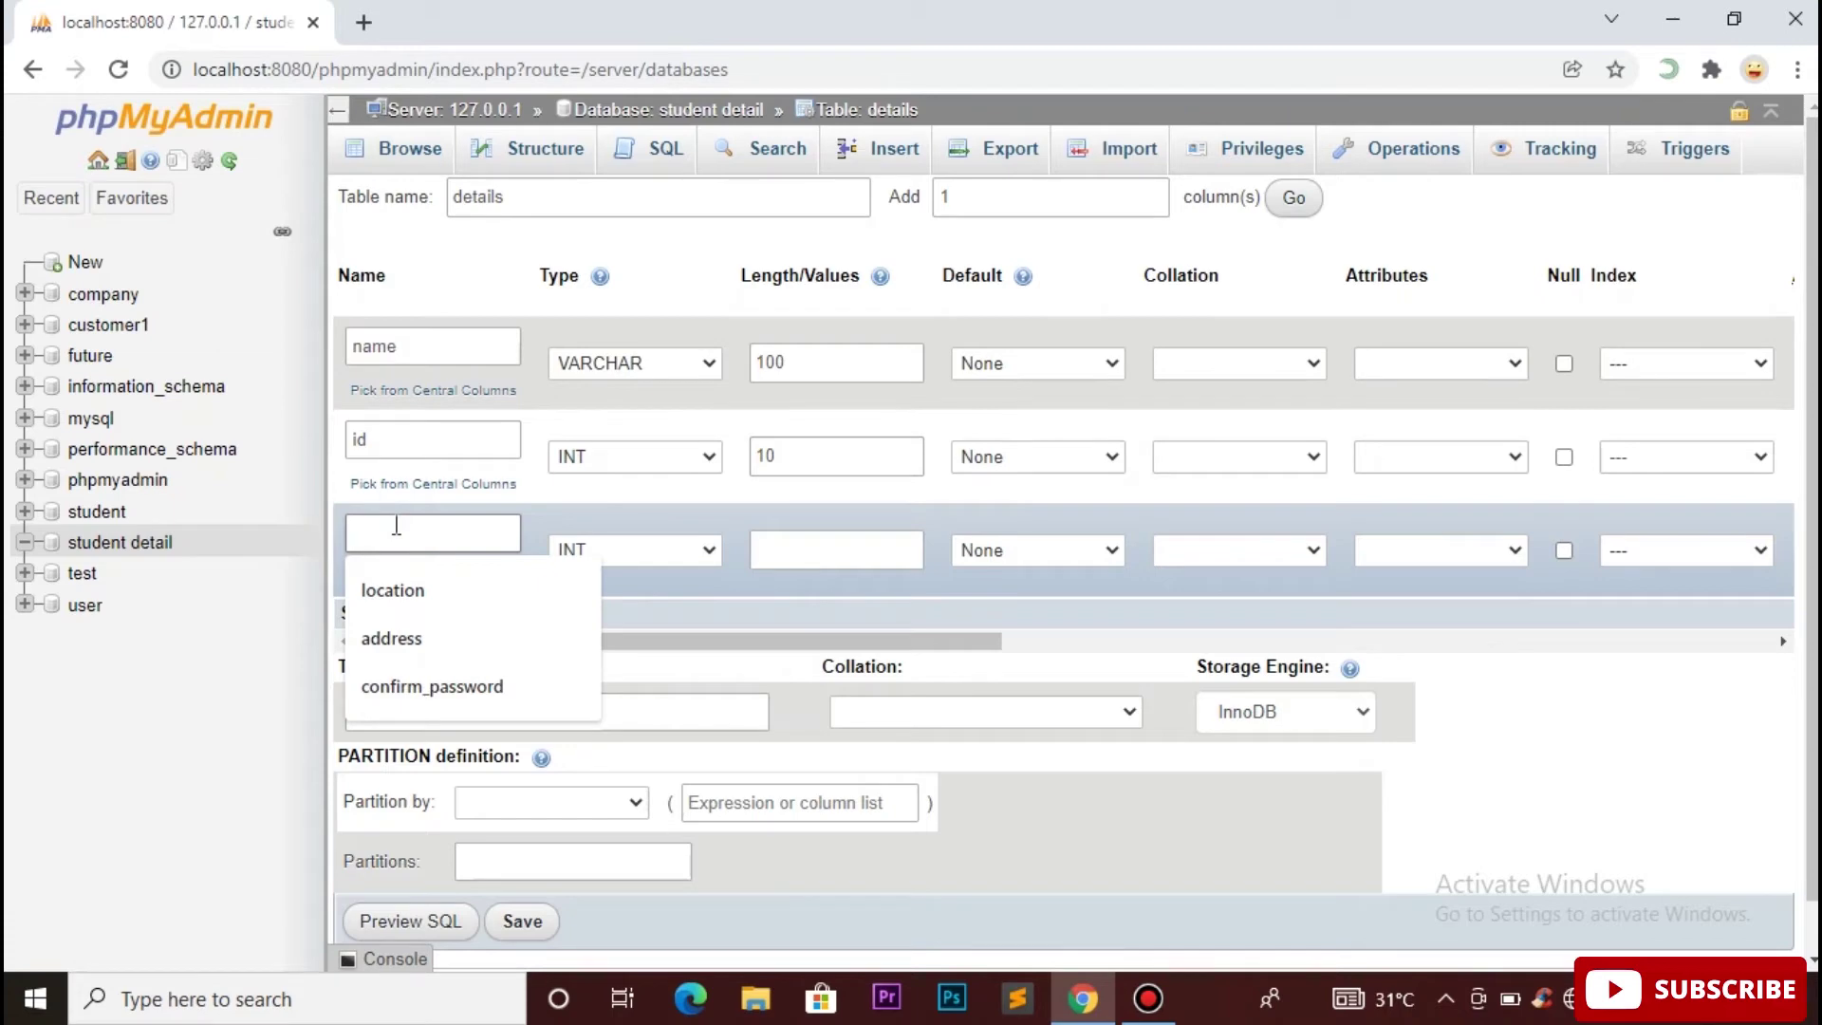
text(address)
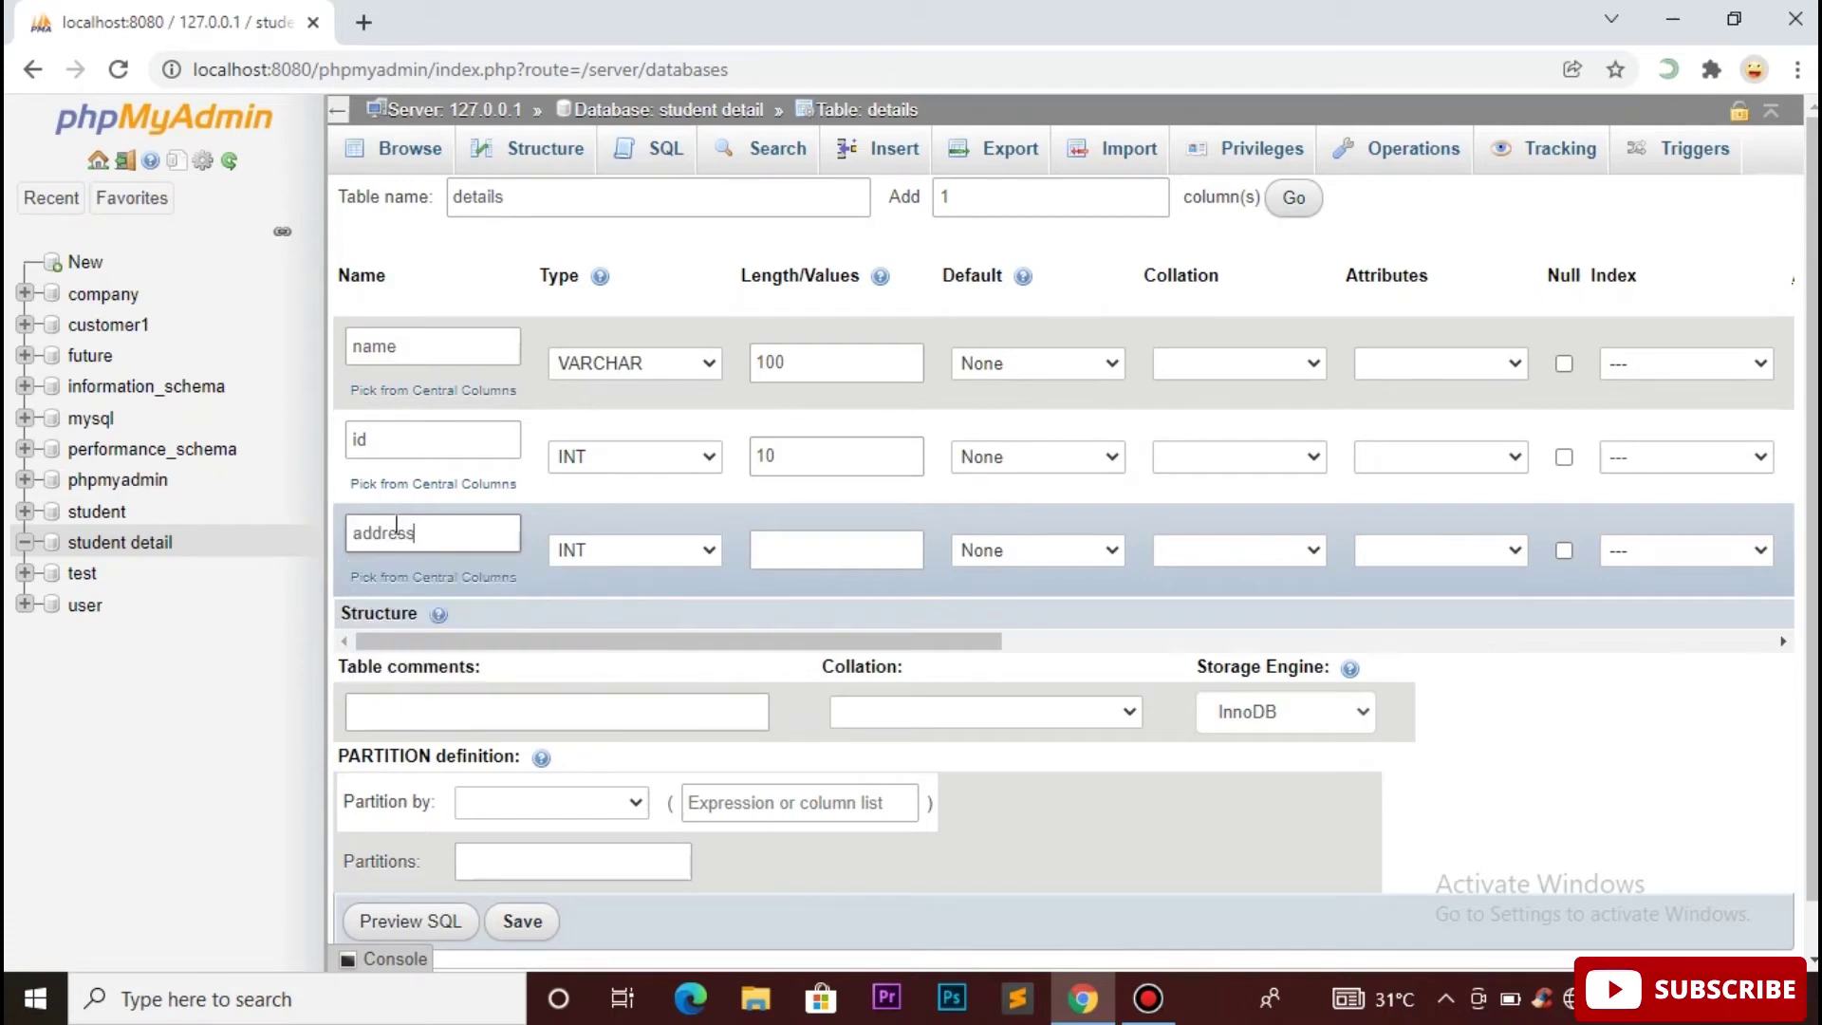
click(634, 563)
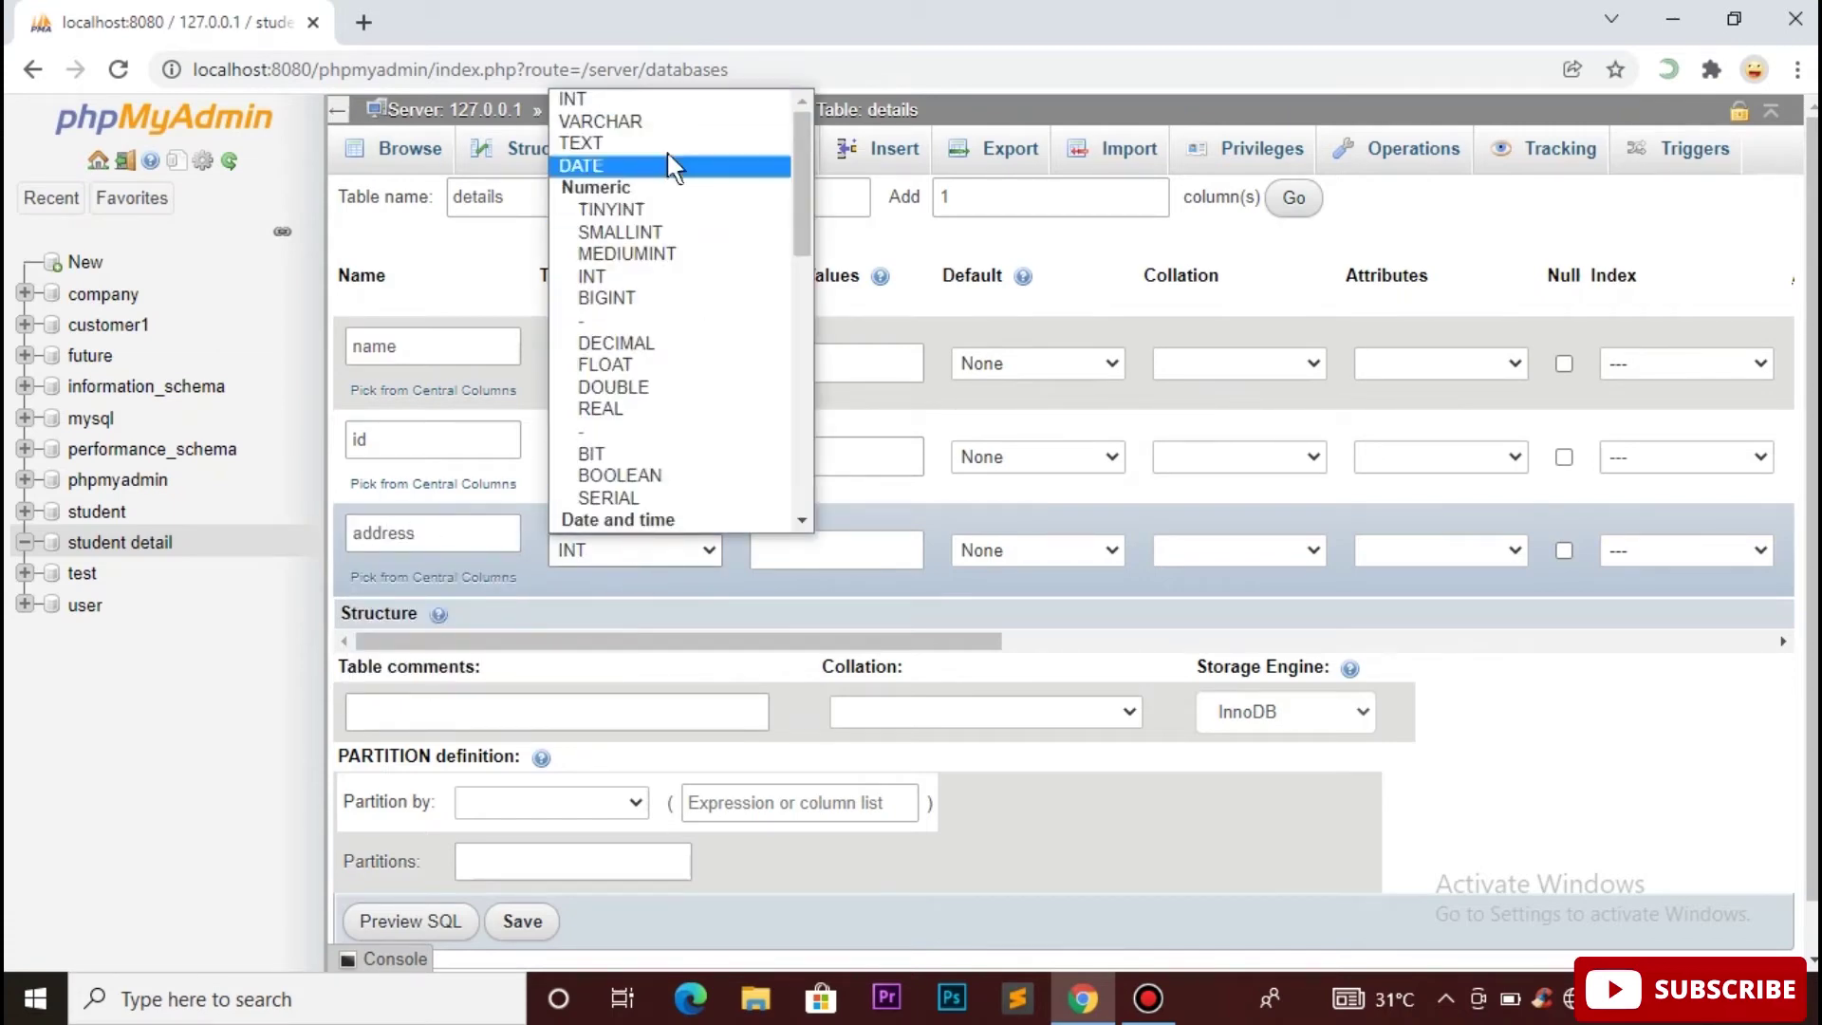
click(629, 104)
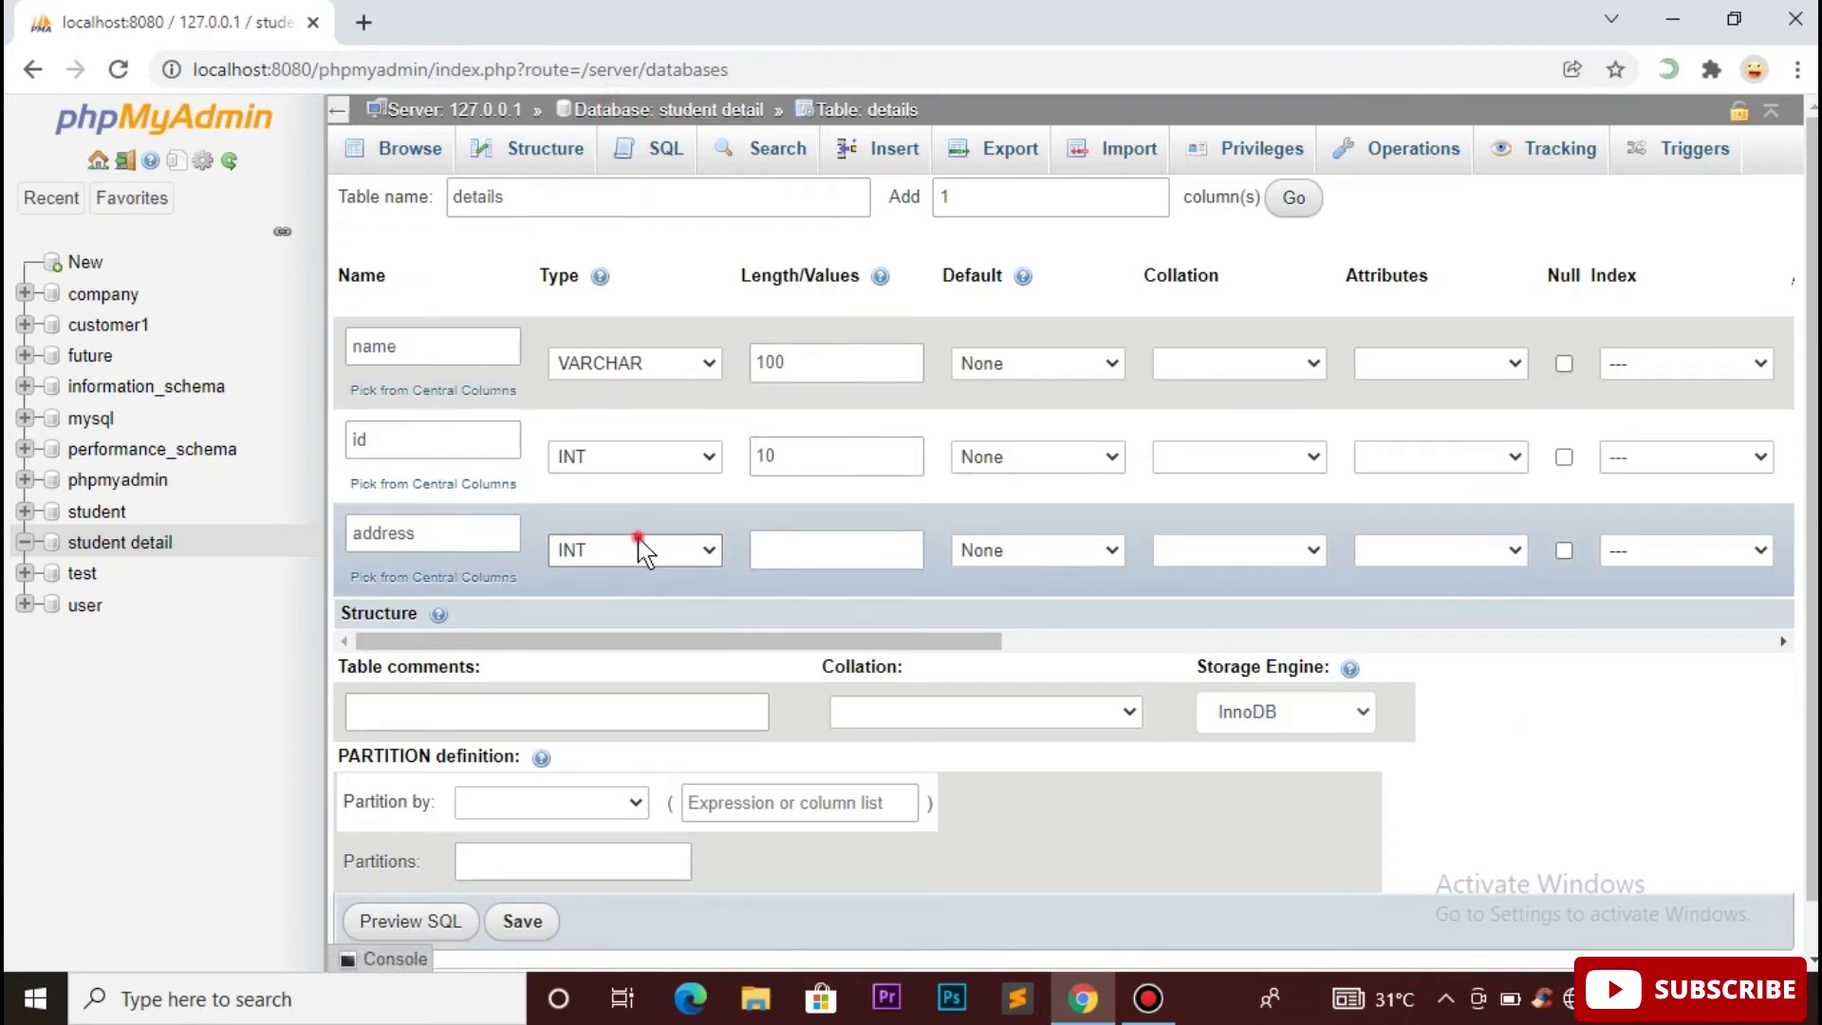
click(635, 550)
scroll(607, 284, down, 1)
scroll(707, 359, up, 1)
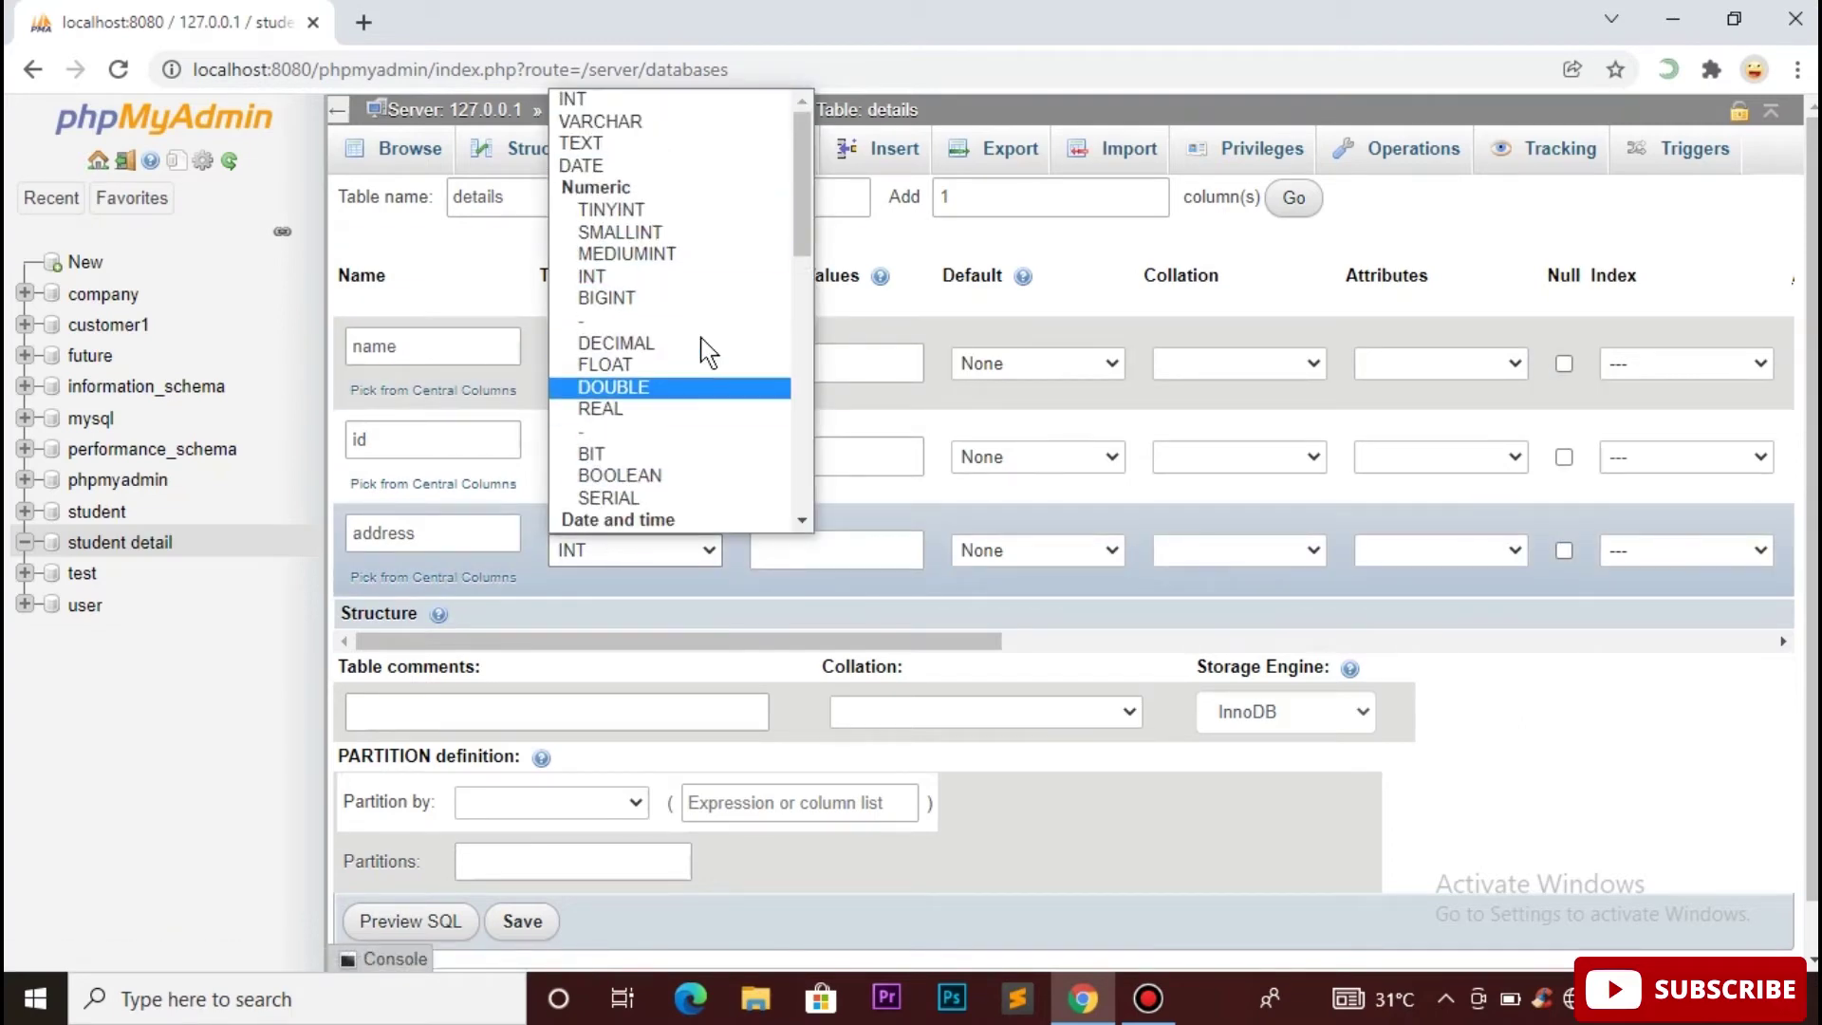
click(613, 124)
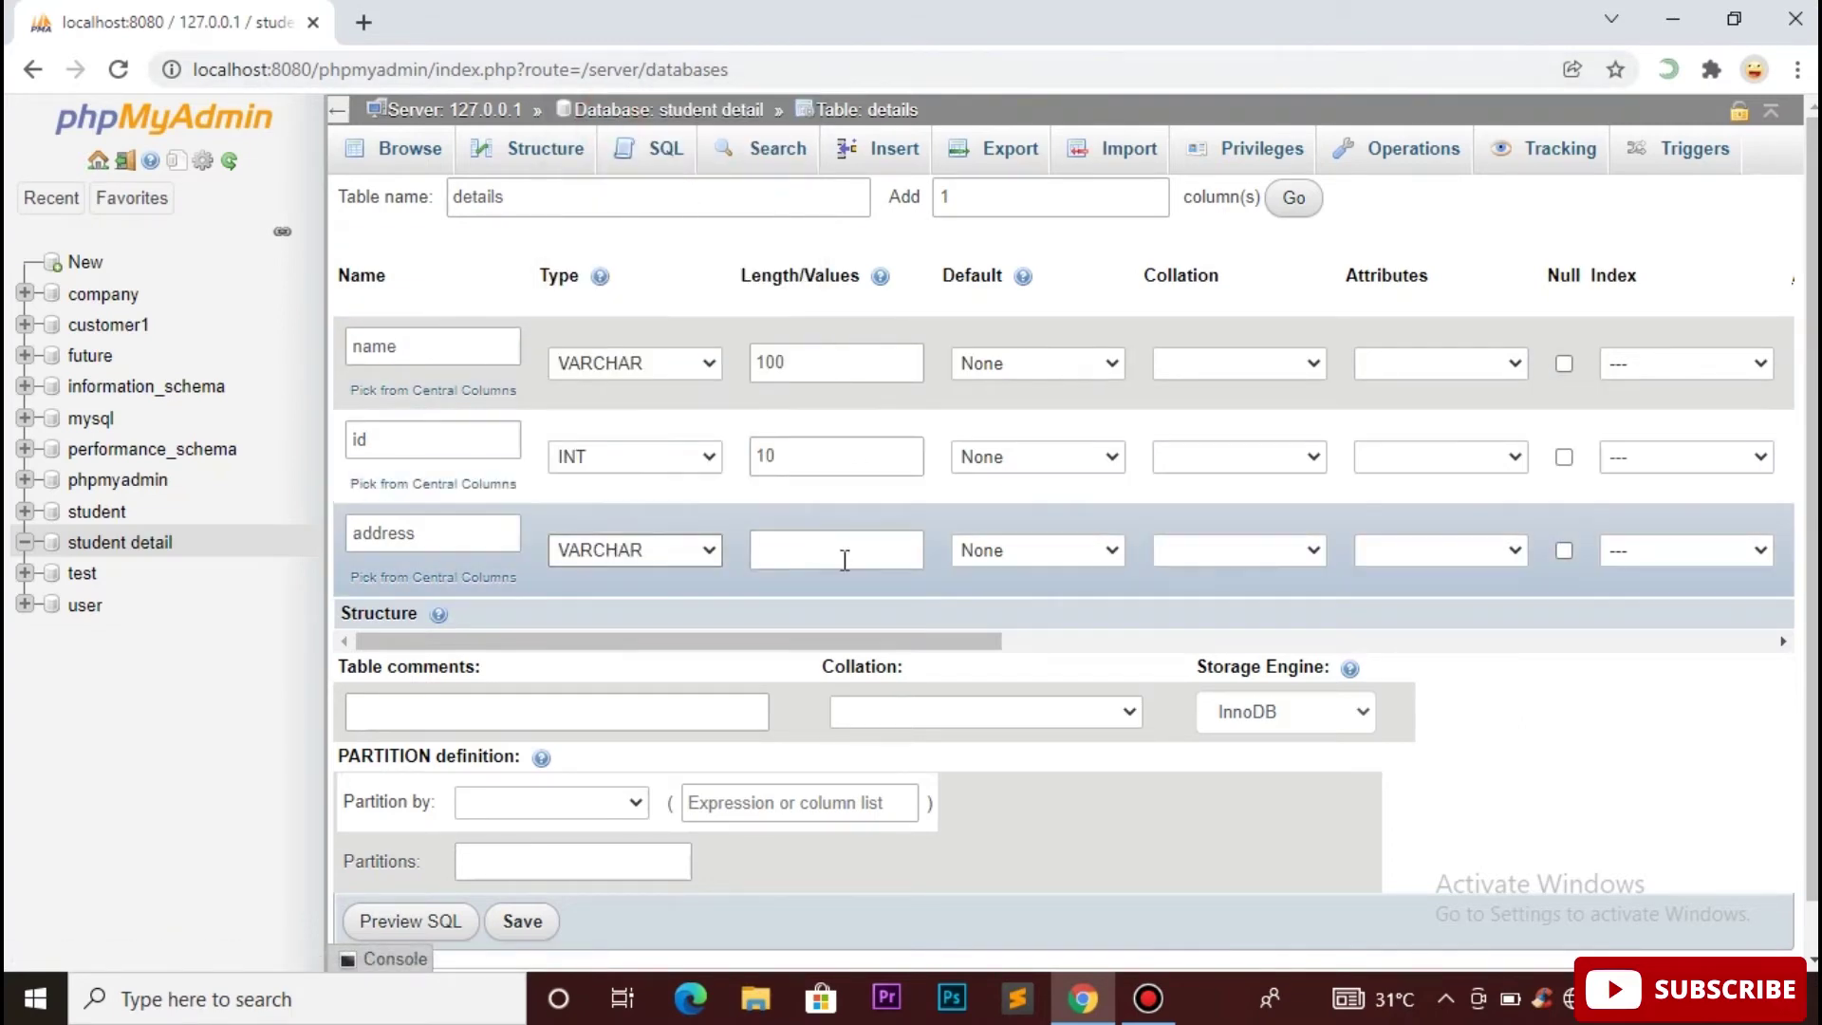
click(844, 560)
text(100)
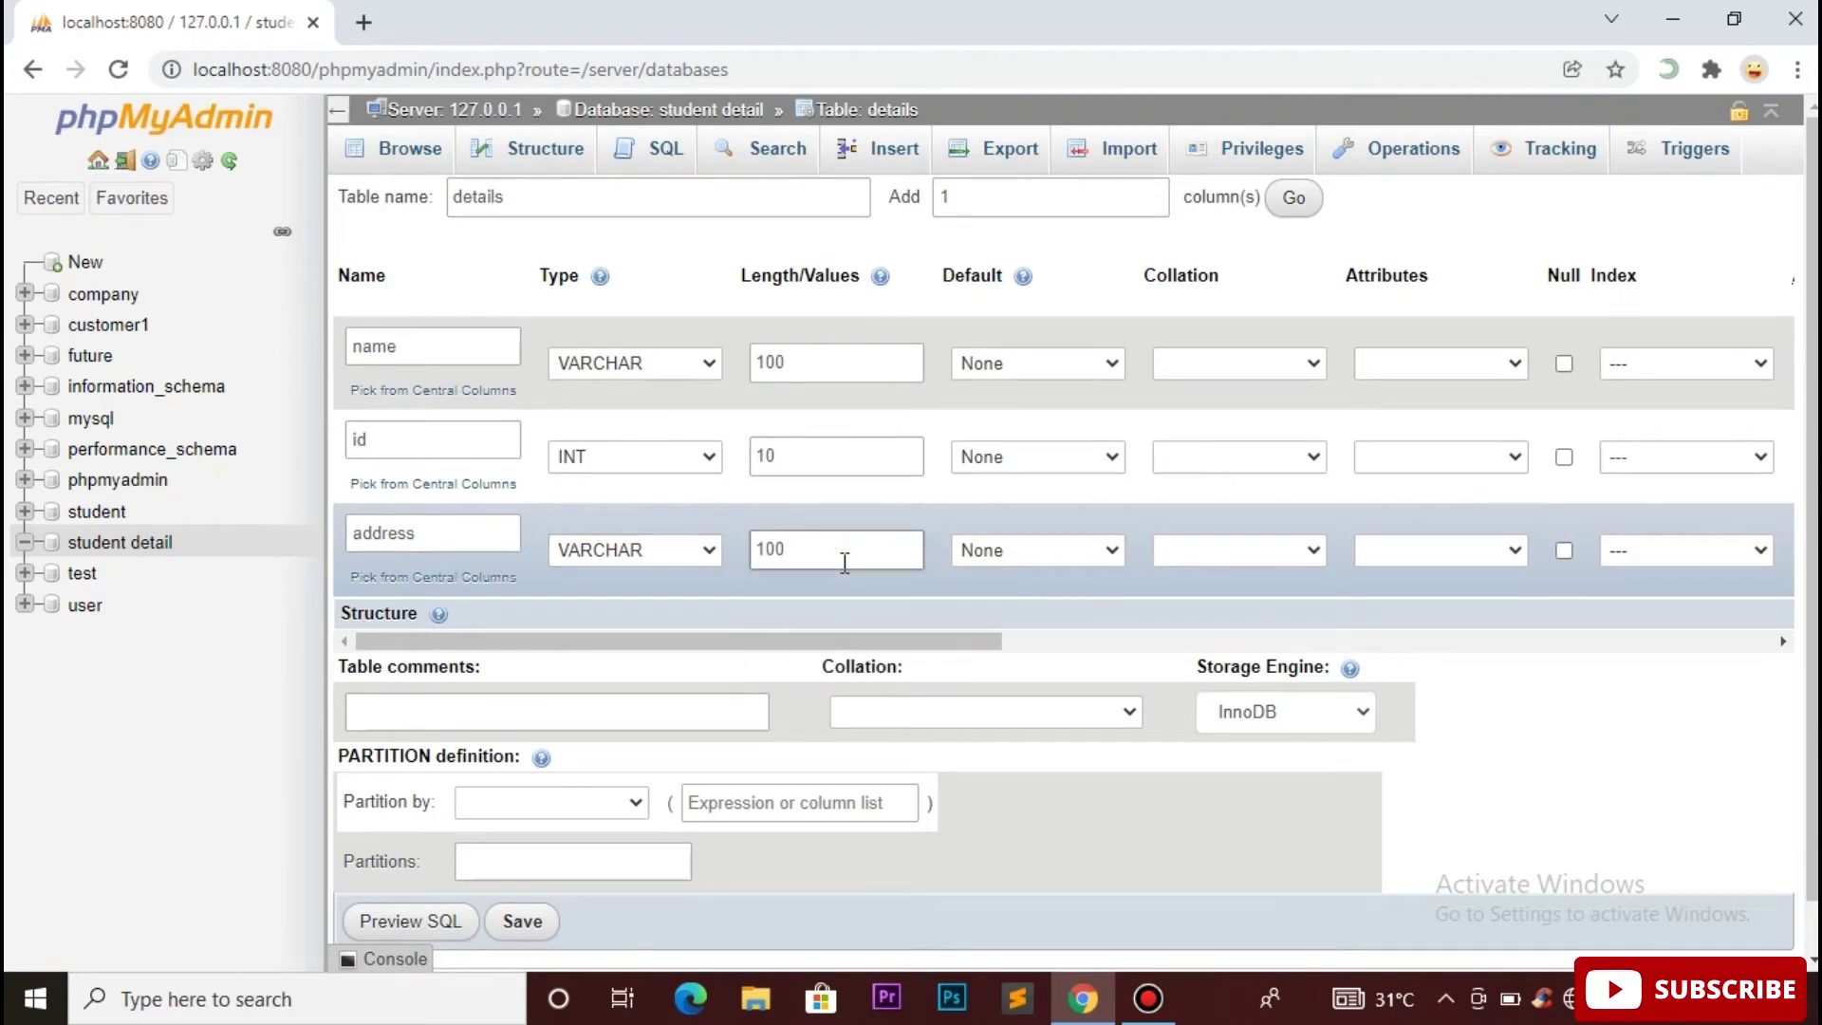
scroll(901, 619, down, 1)
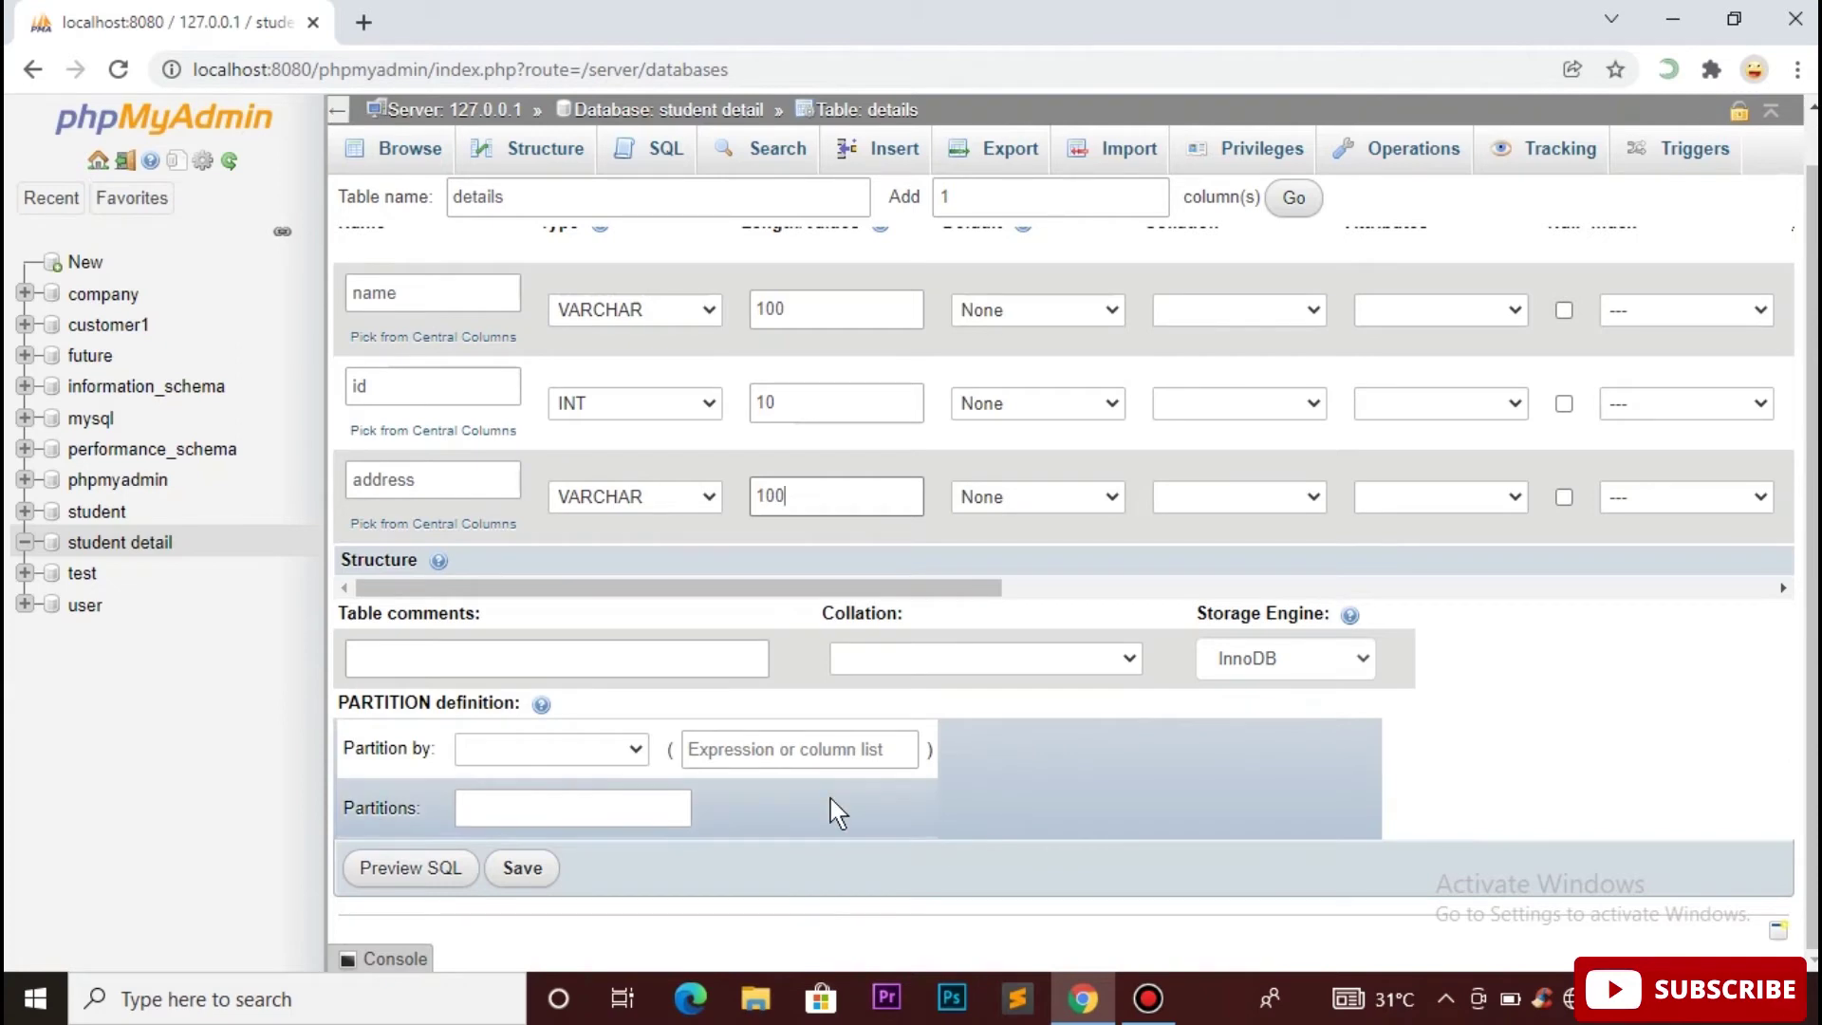
click(538, 877)
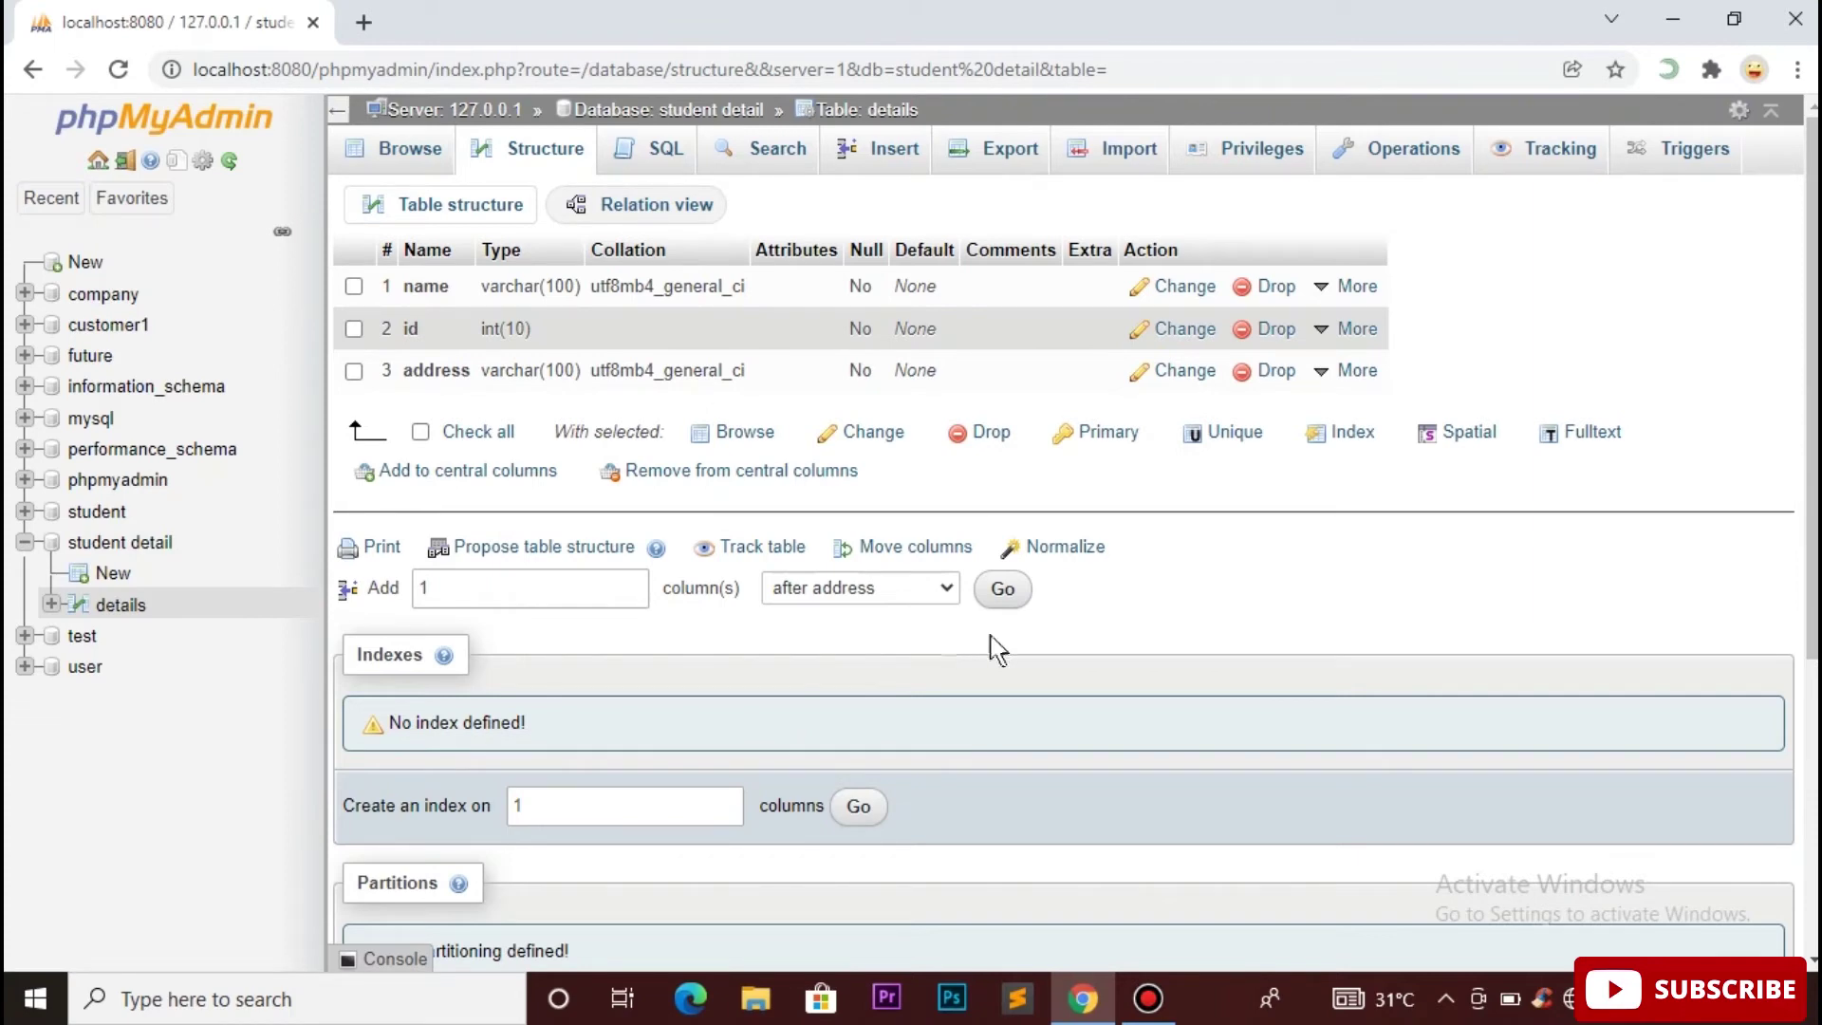
Insert a new row into the details table with name "vividtech", id 123 and address "youtube"
scroll(1198, 634, down, 5)
scroll(1214, 641, up, 5)
click(897, 158)
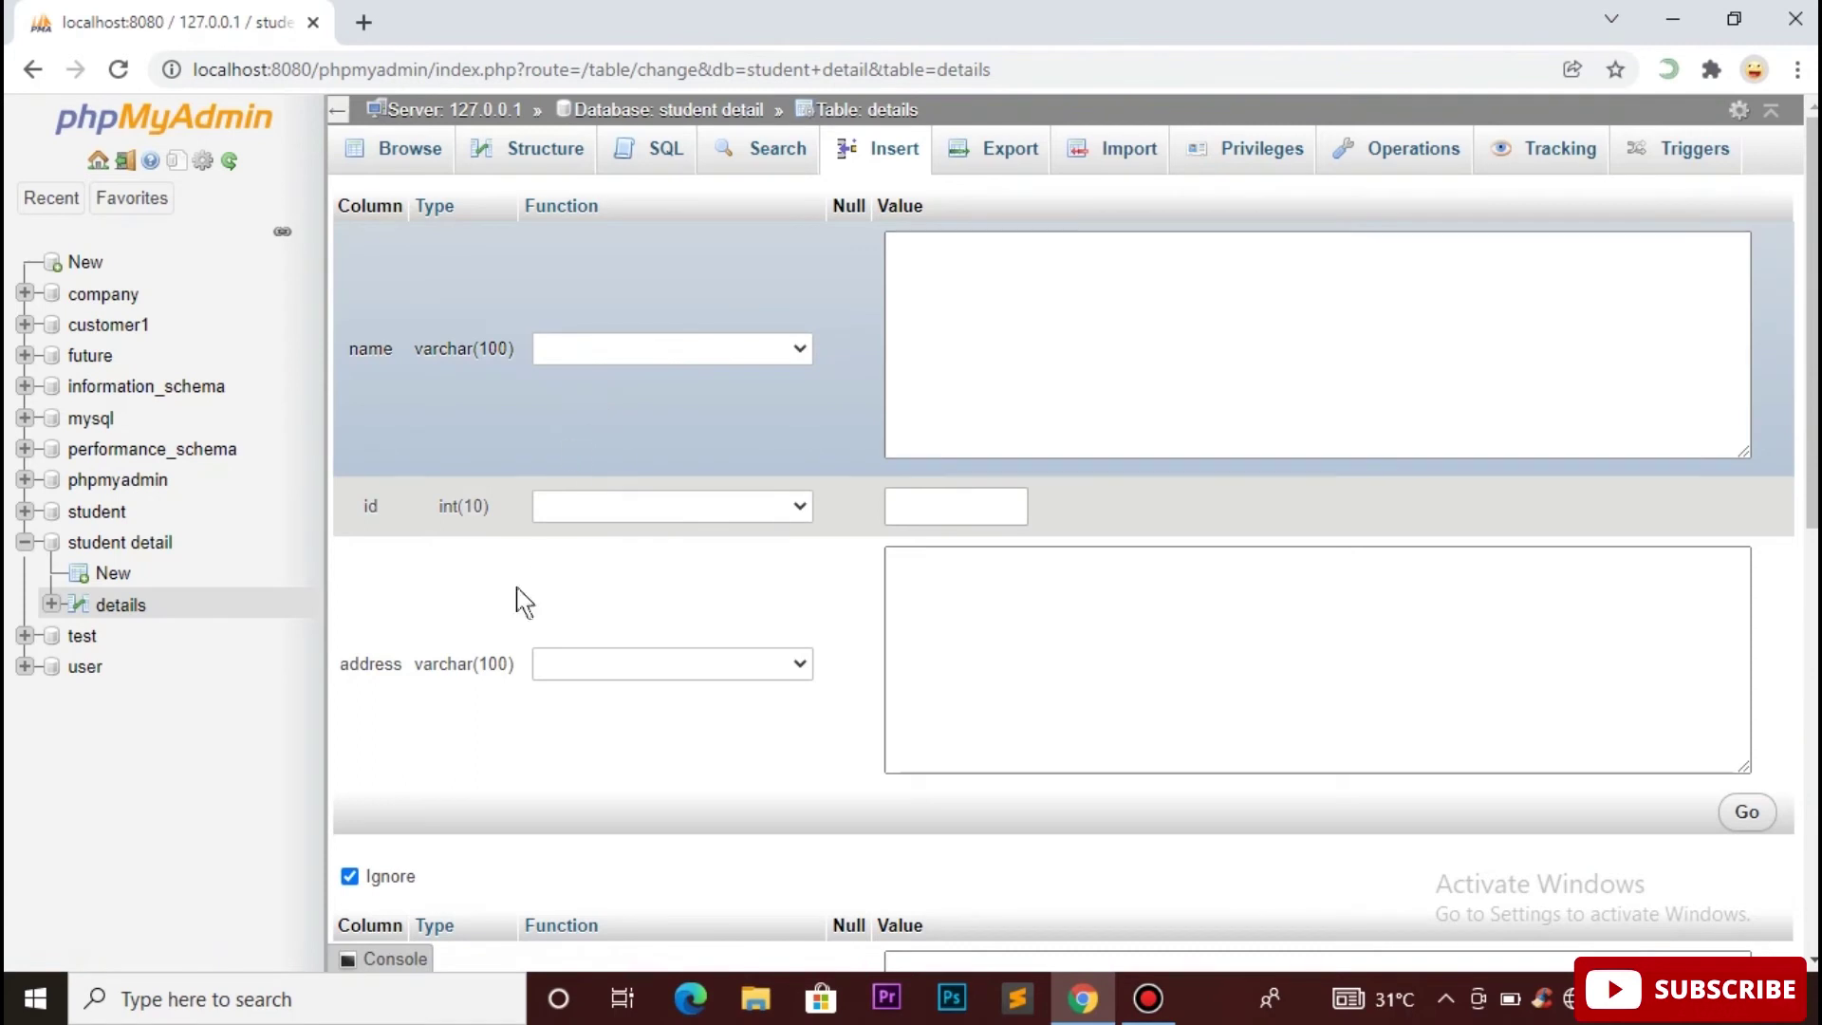
click(962, 341)
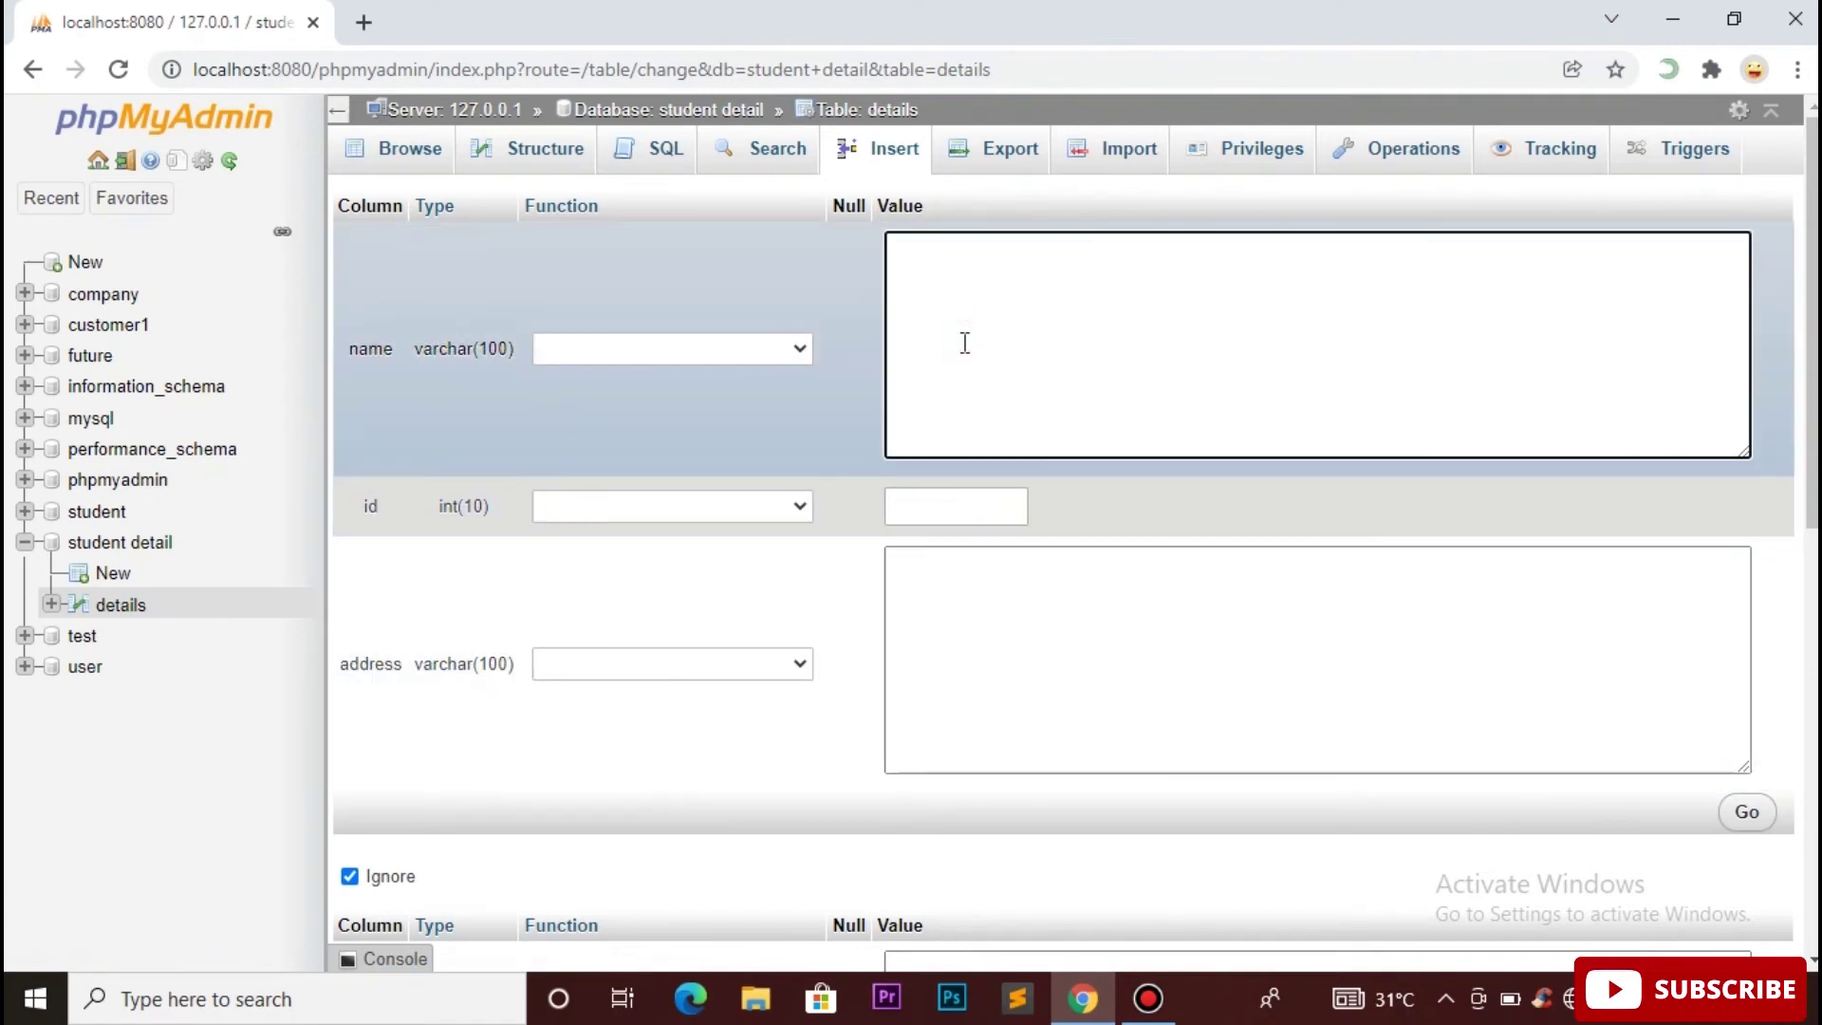
text(vividtech)
click(960, 508)
text(123)
click(1006, 681)
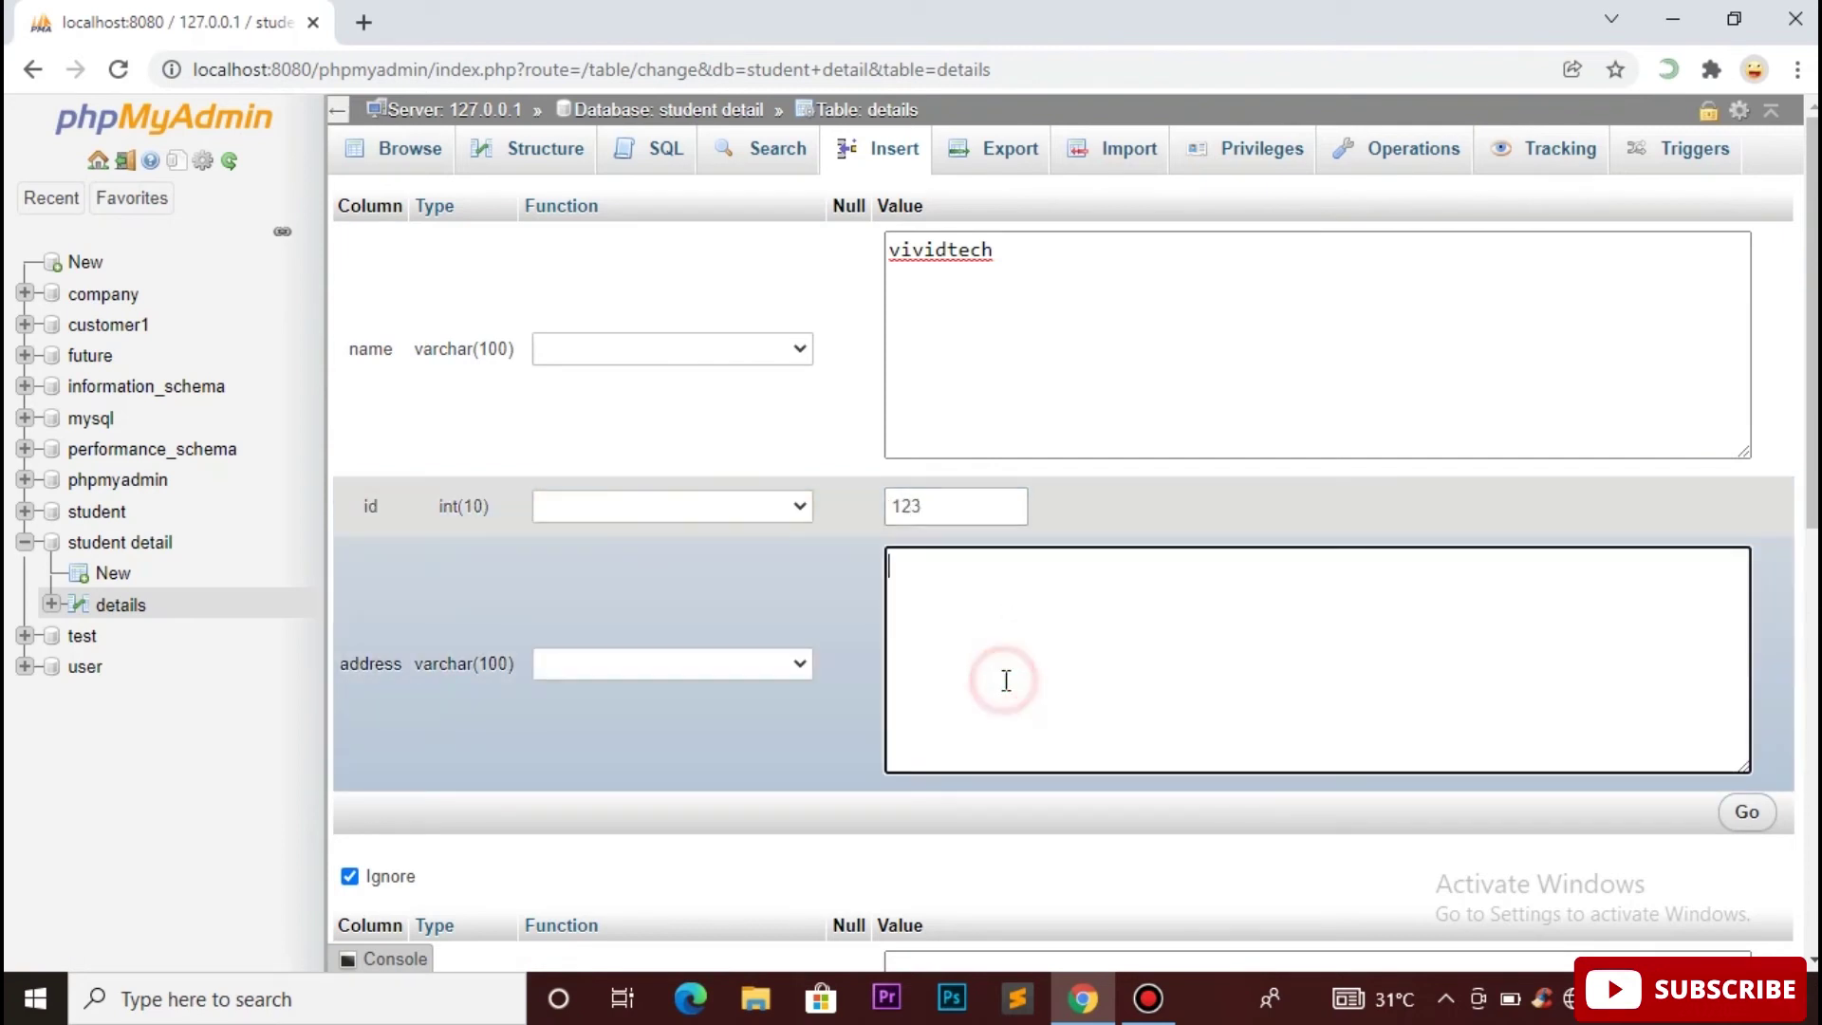
text(youtube)
scroll(1082, 730, down, 5)
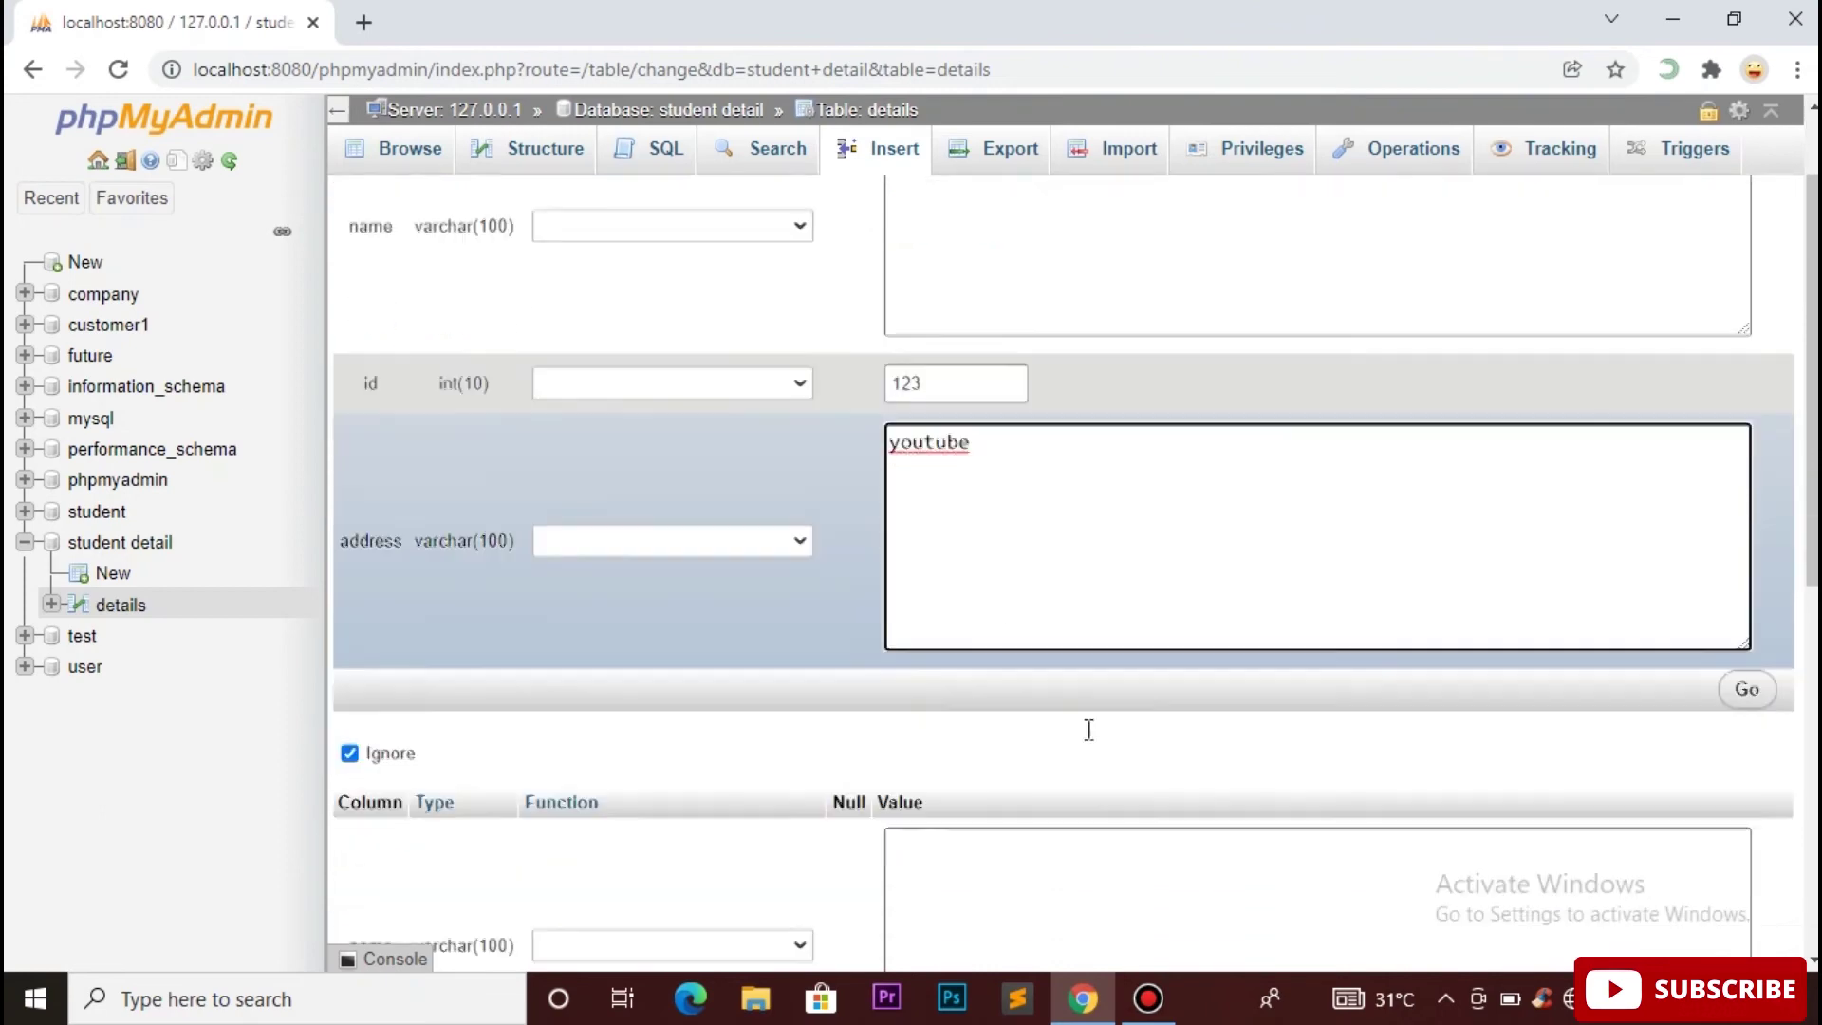
scroll(1261, 737, down, 5)
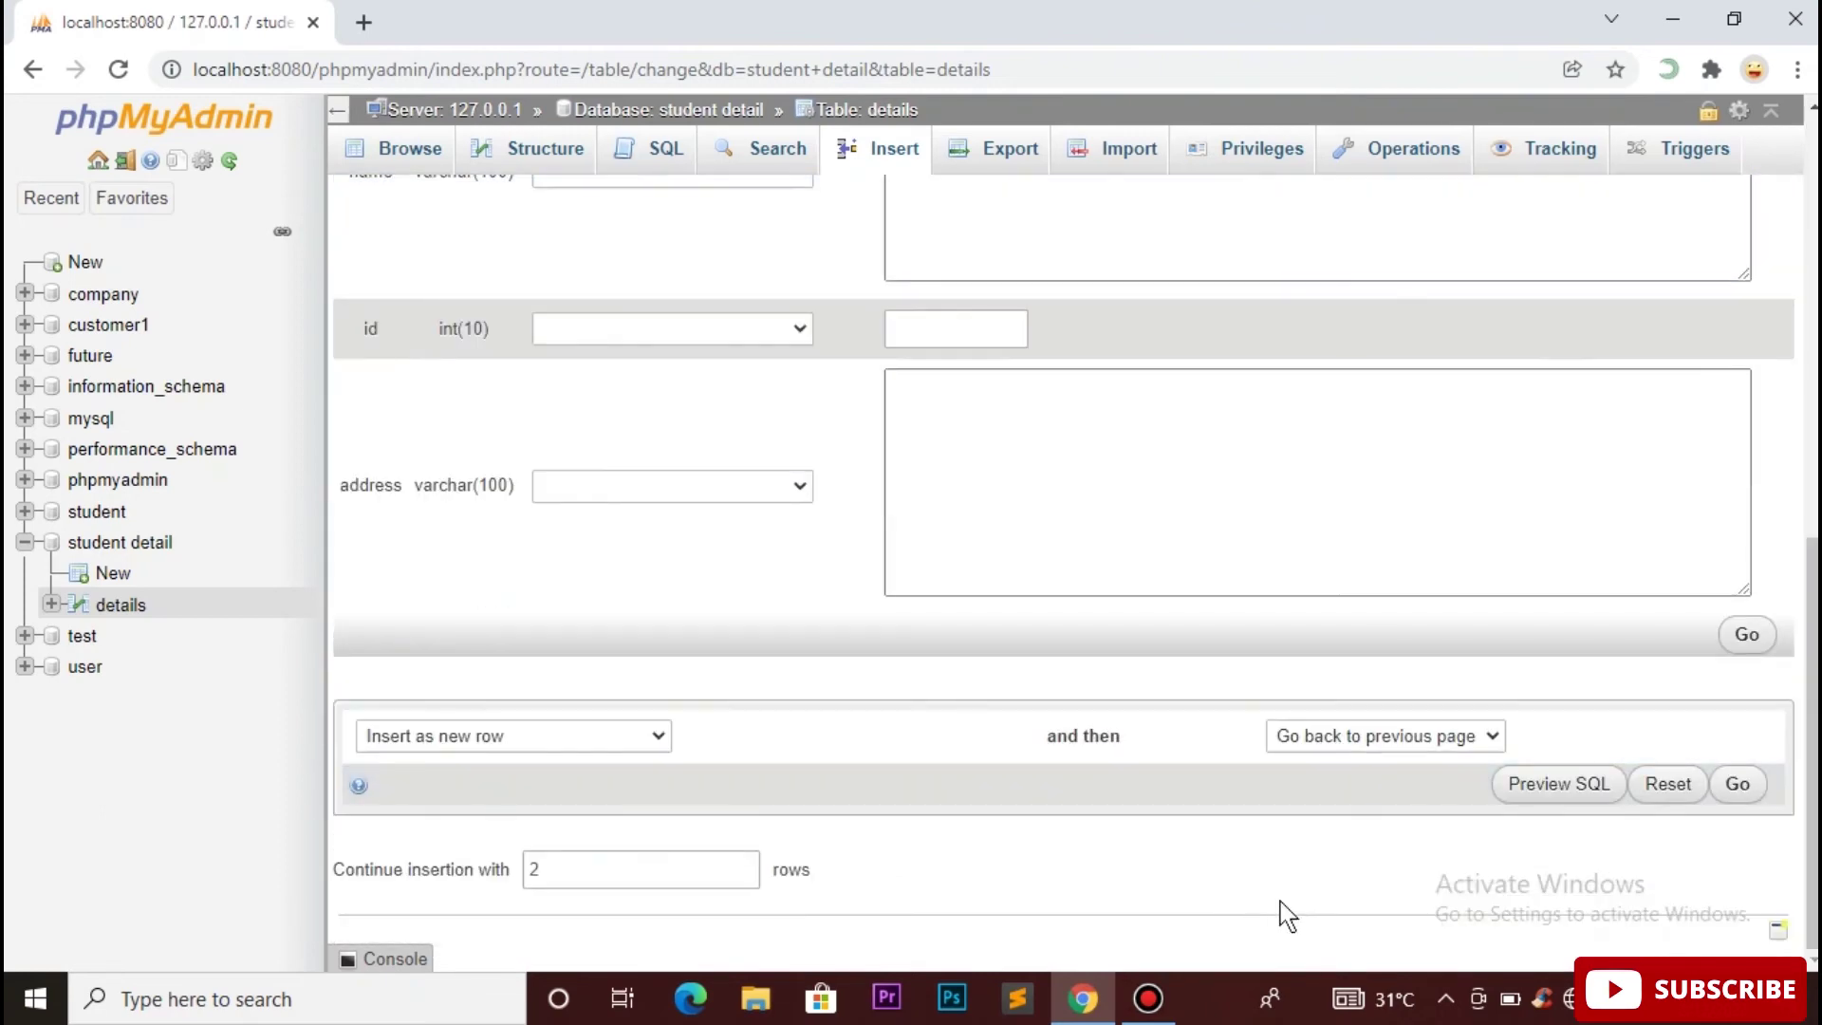
click(1750, 787)
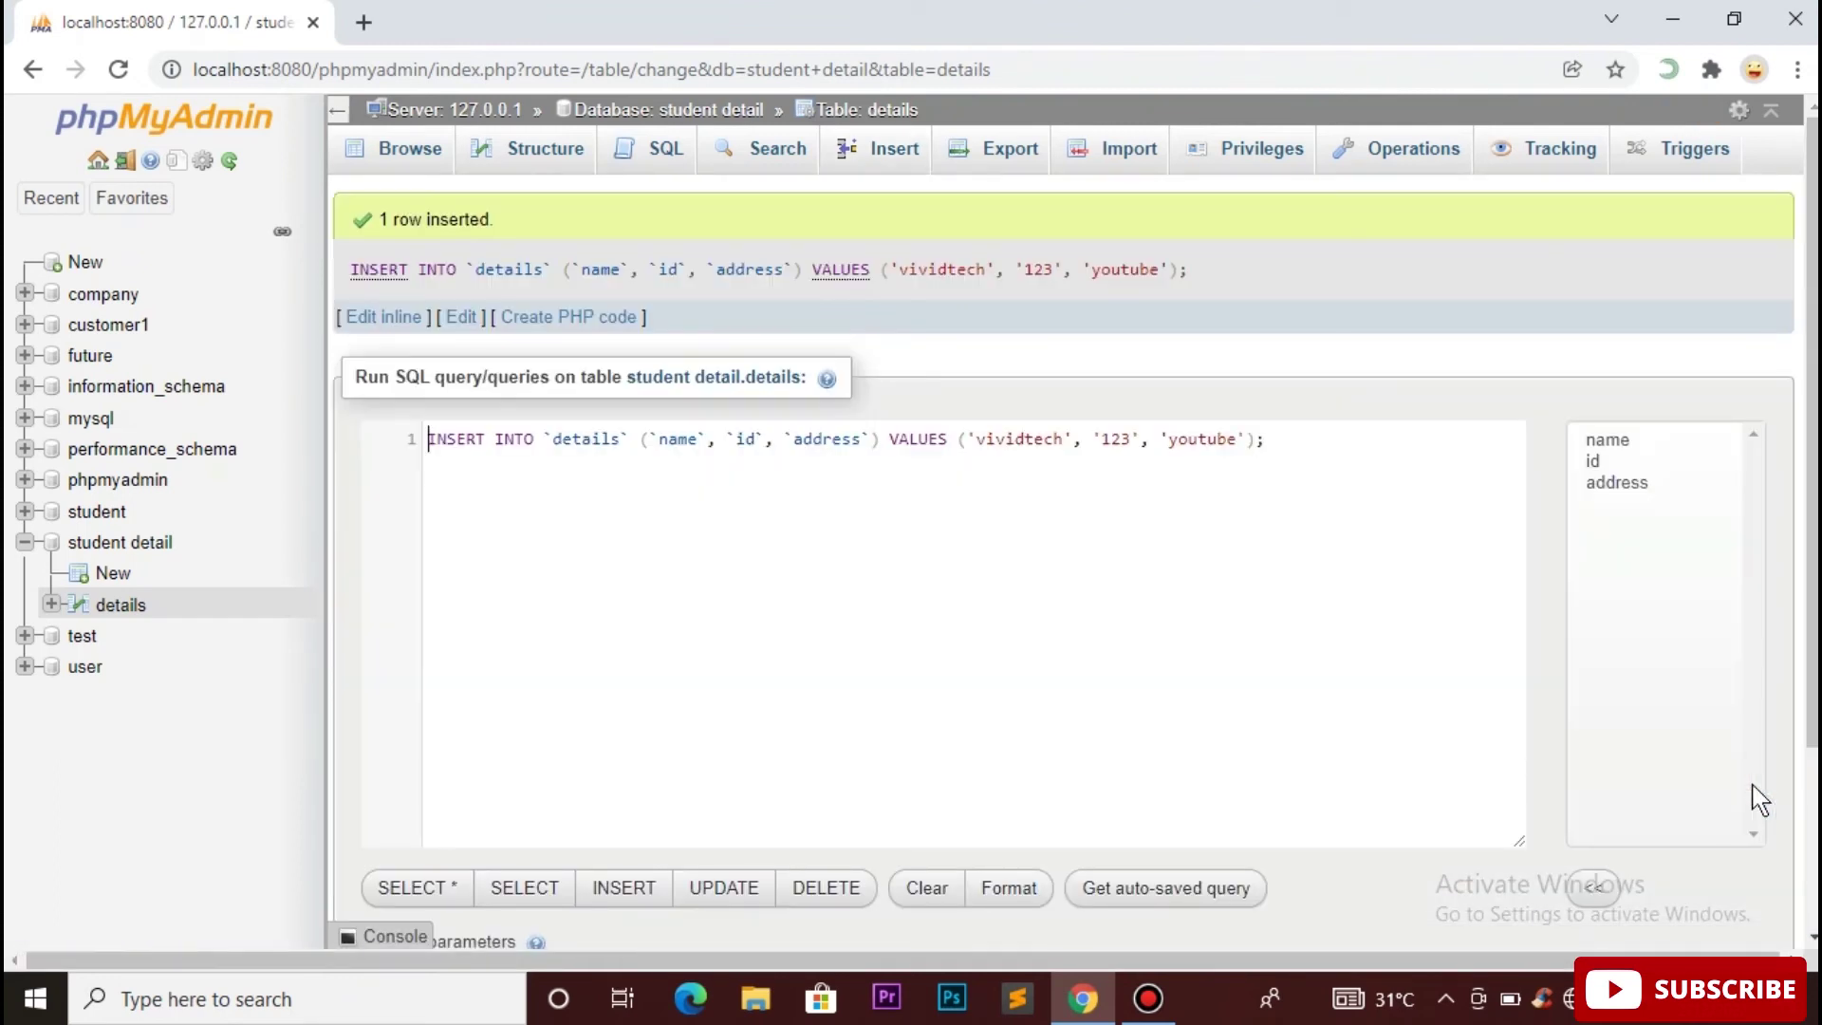
Run the generated INSERT query for the details table once more and browse the table's rows
scroll(1758, 800, down, 3)
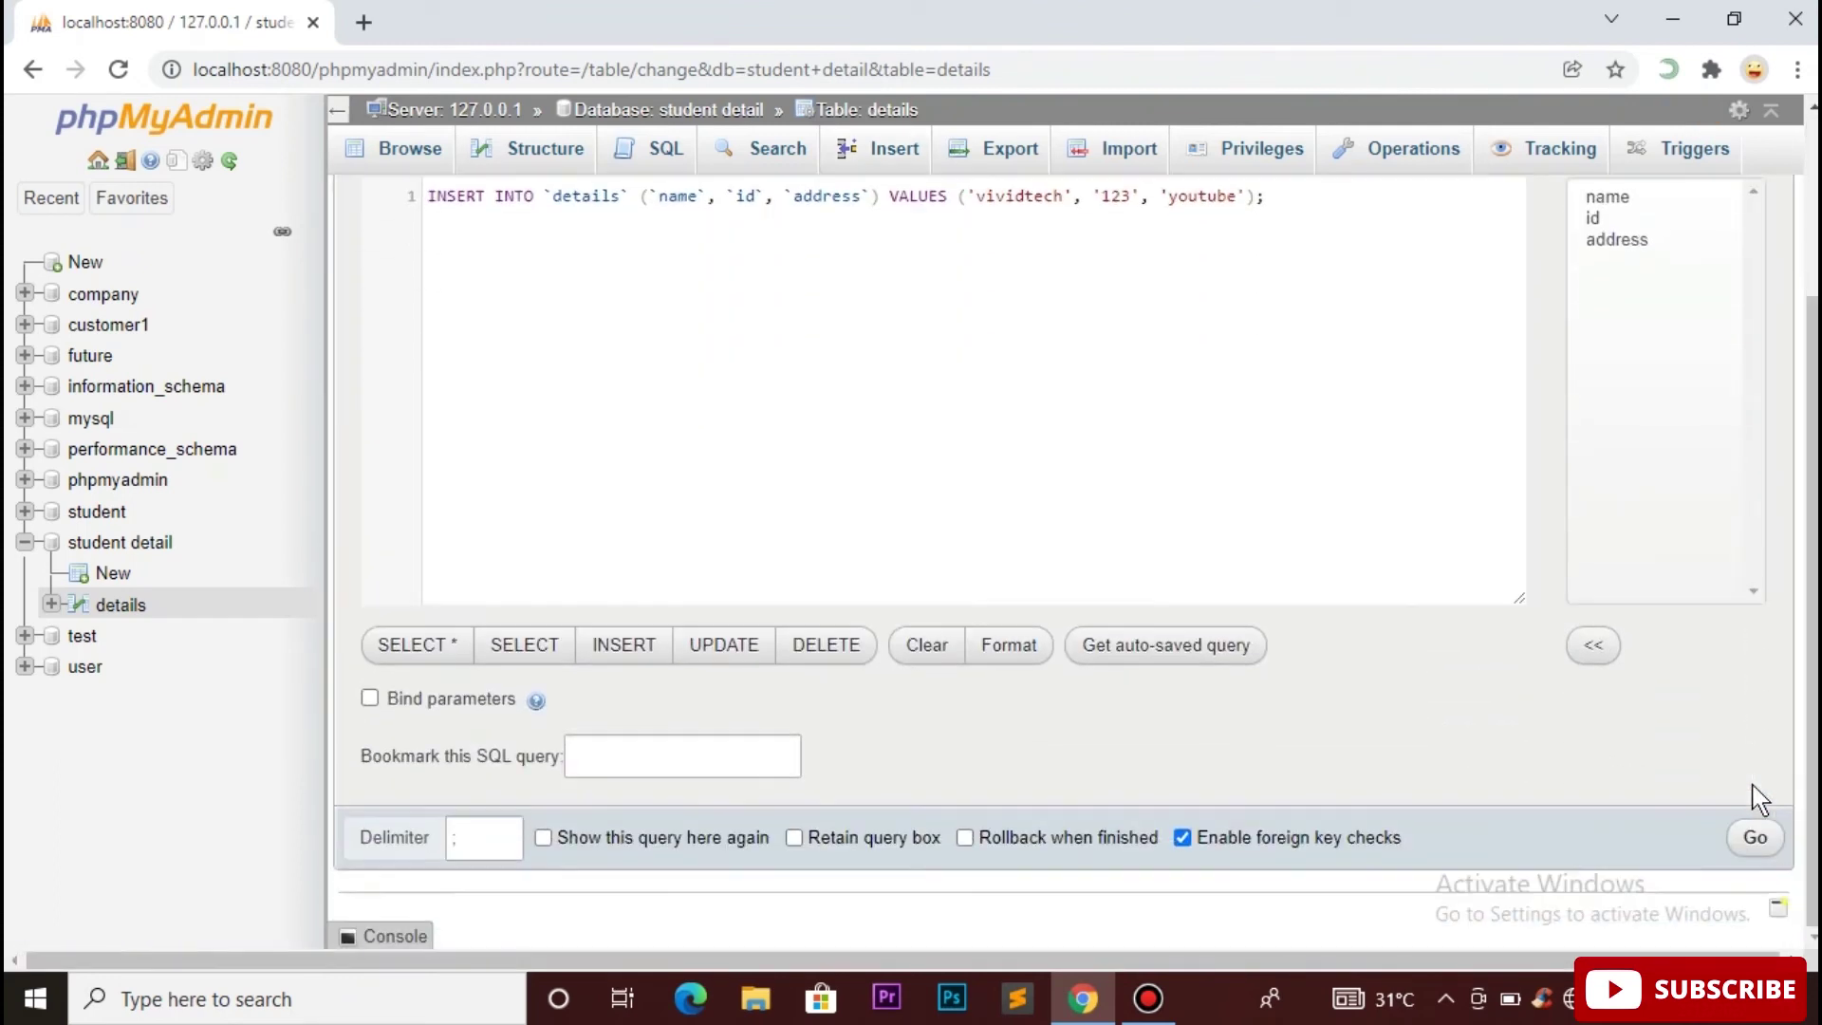
click(1754, 843)
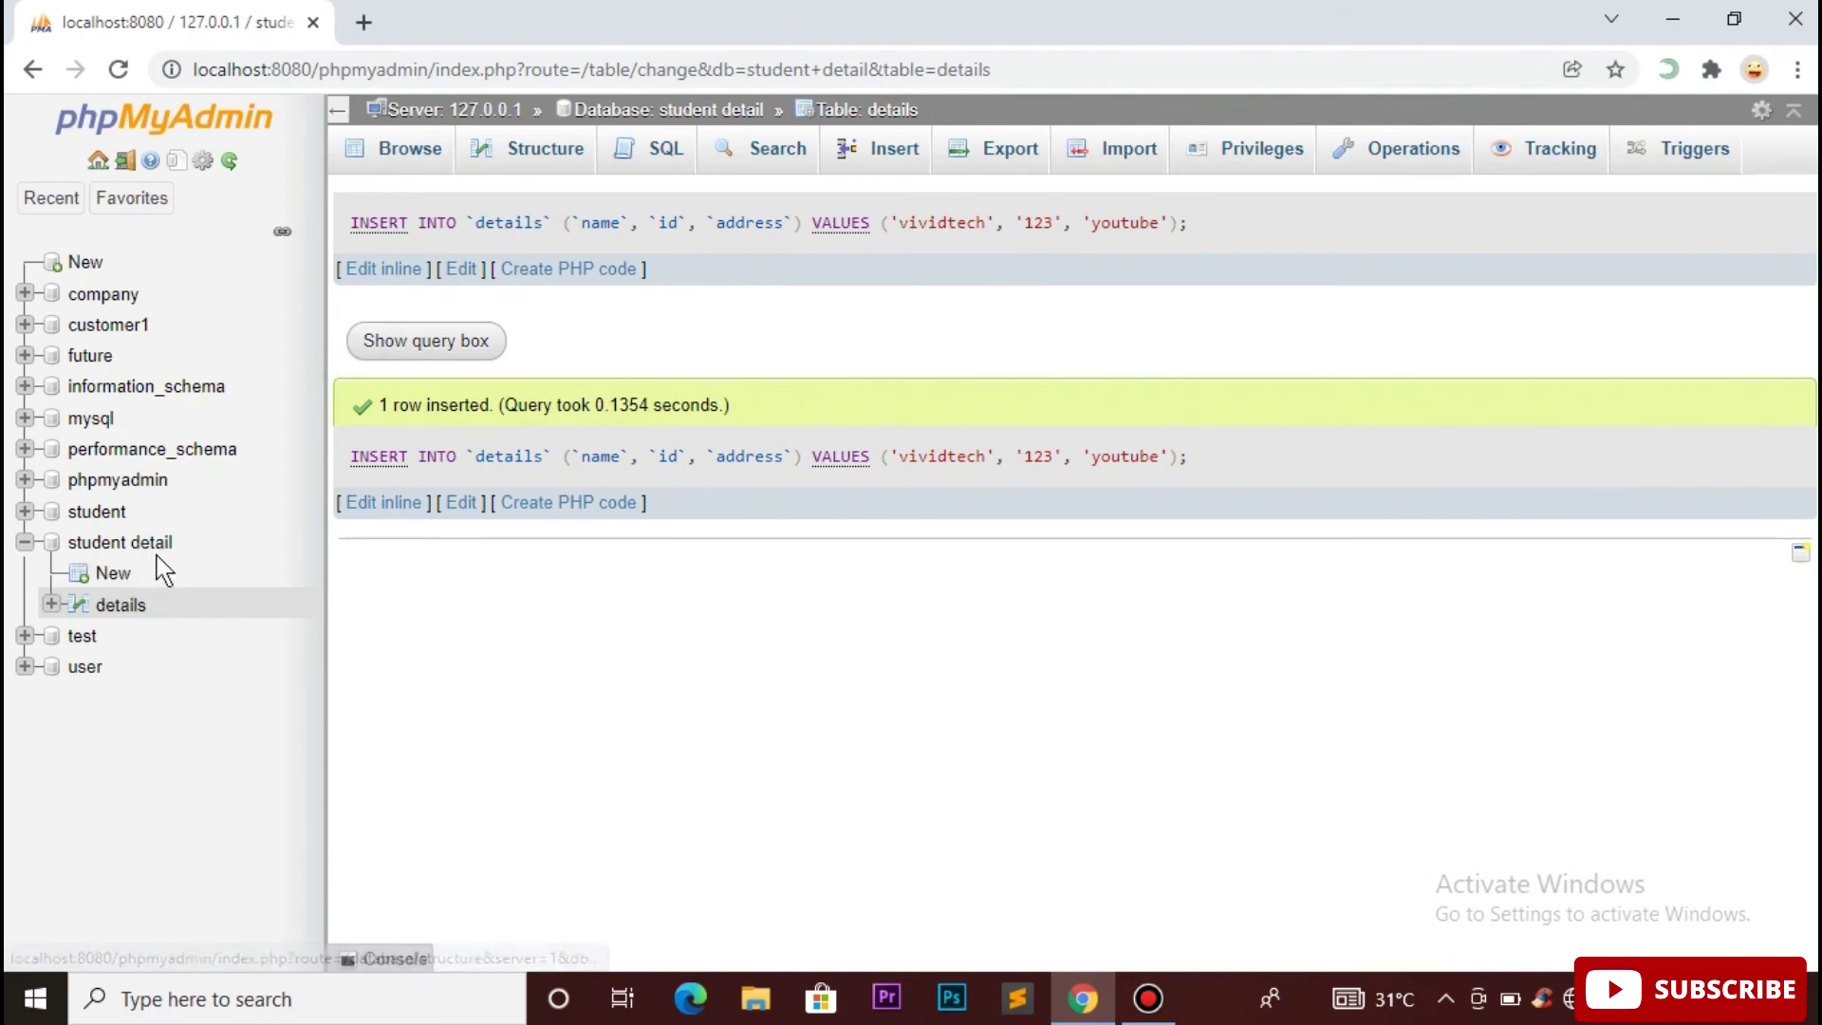
click(113, 607)
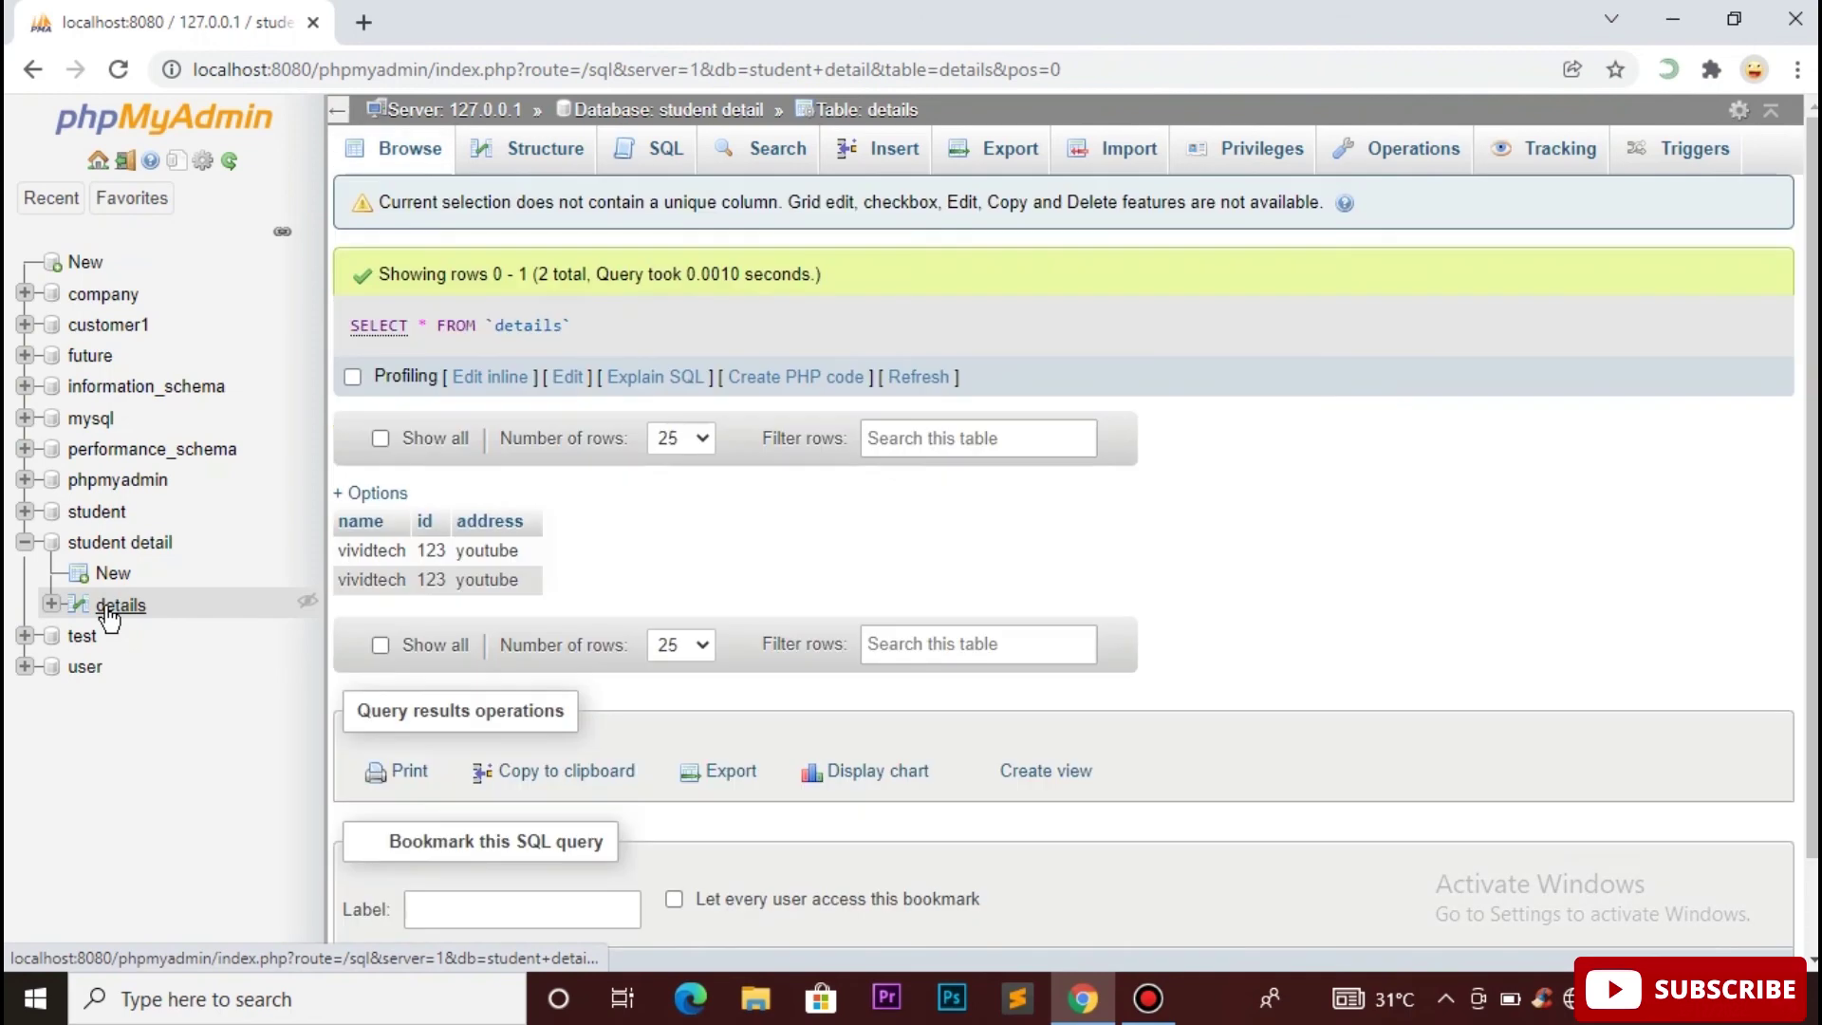